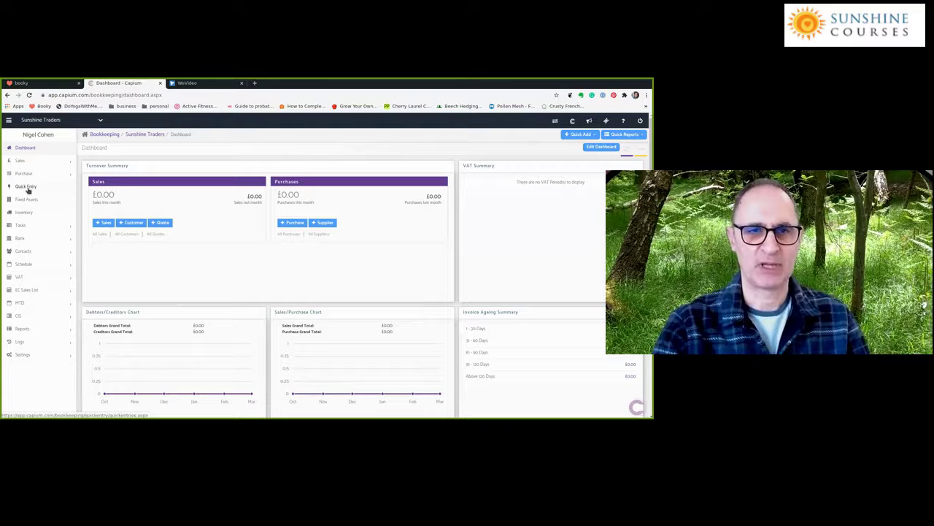
# Step: Create a new quick entry of type Payment and fill in its reference number
pyautogui.click(27, 186)
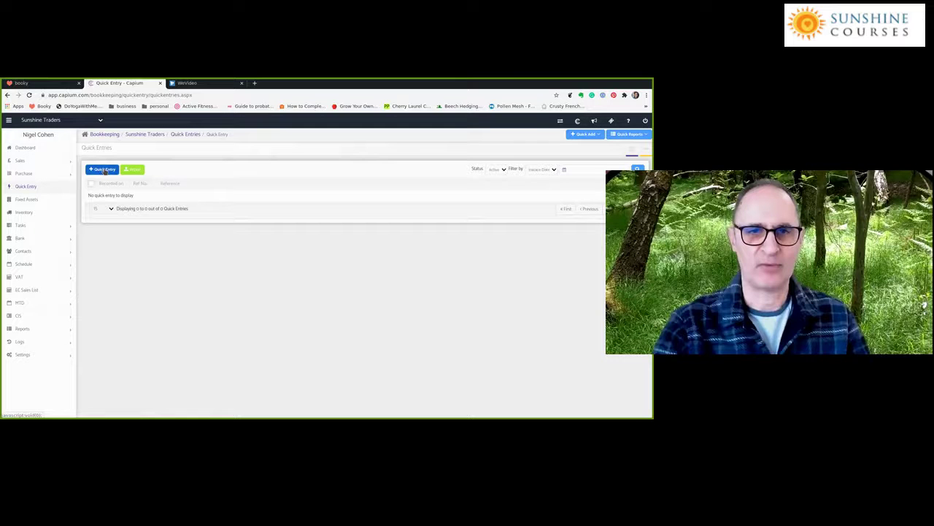
pyautogui.click(104, 170)
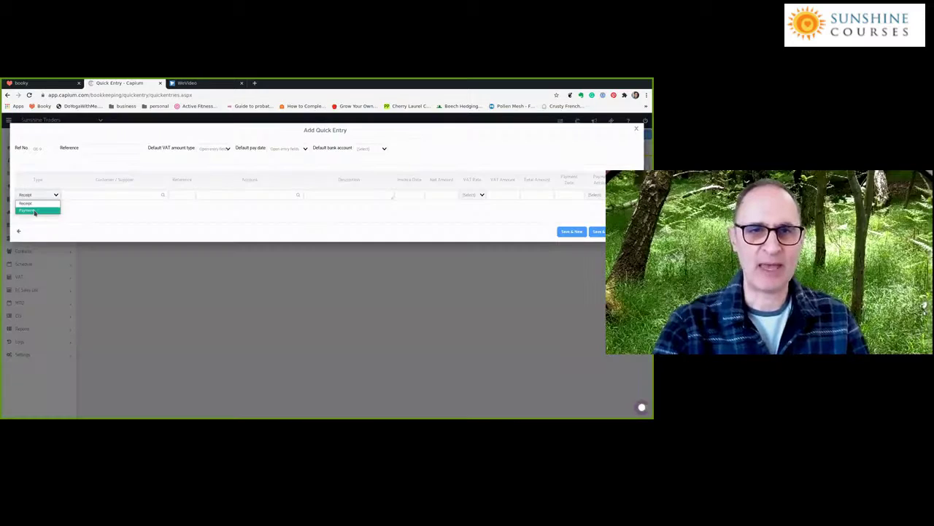
pyautogui.click(177, 194)
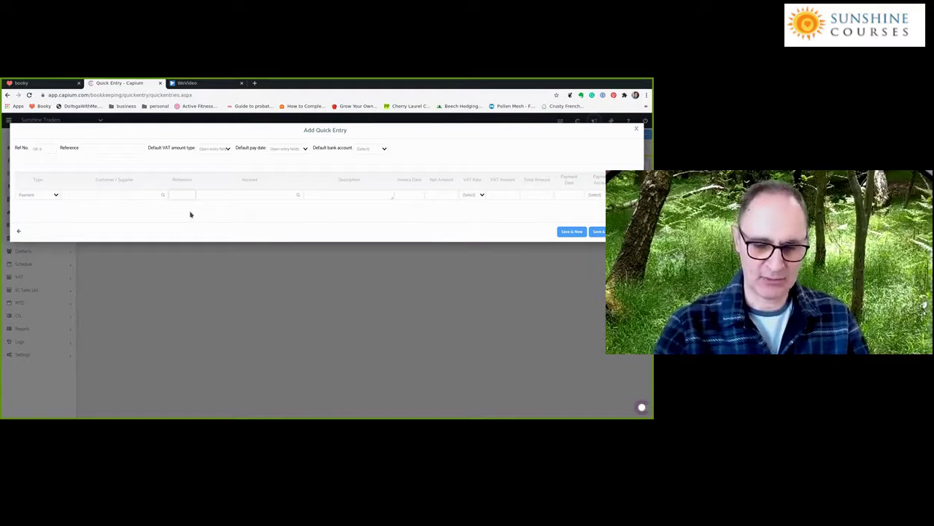
pyautogui.write('230')
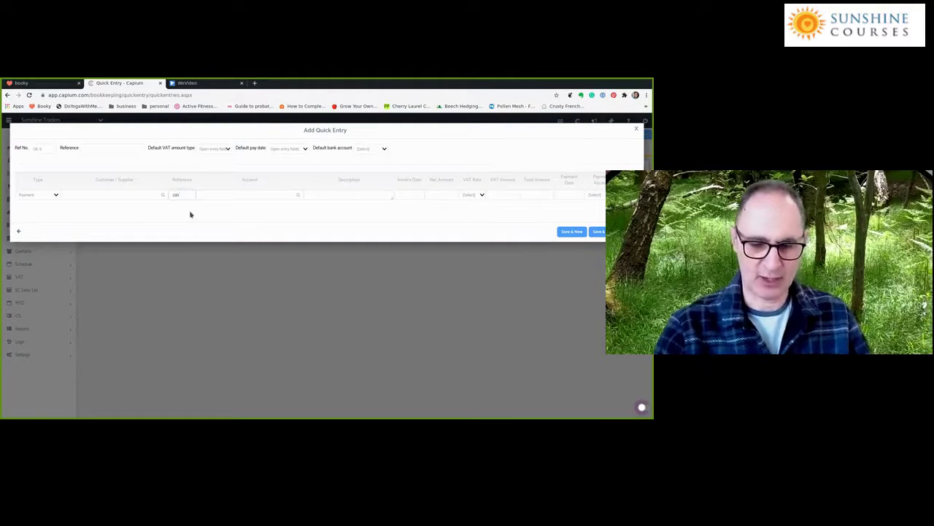
pyautogui.write('314')
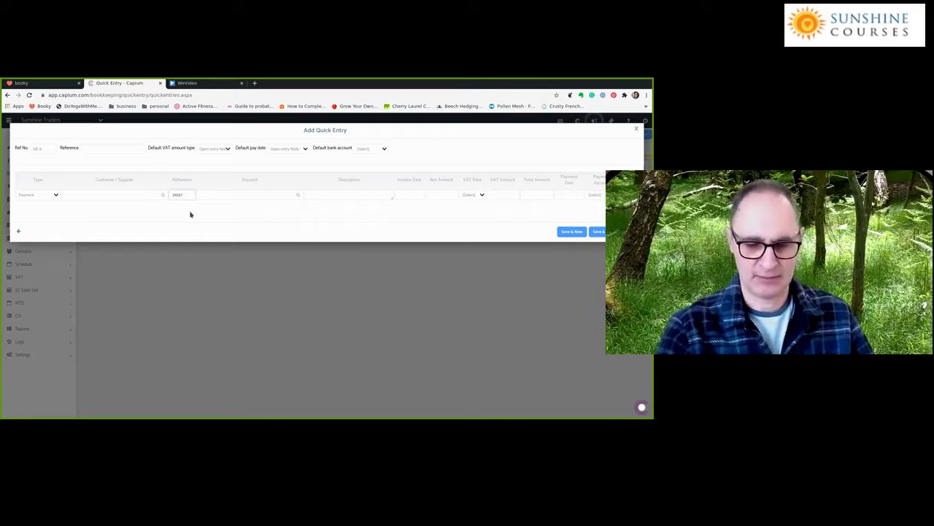
pyautogui.press('BackSpace')
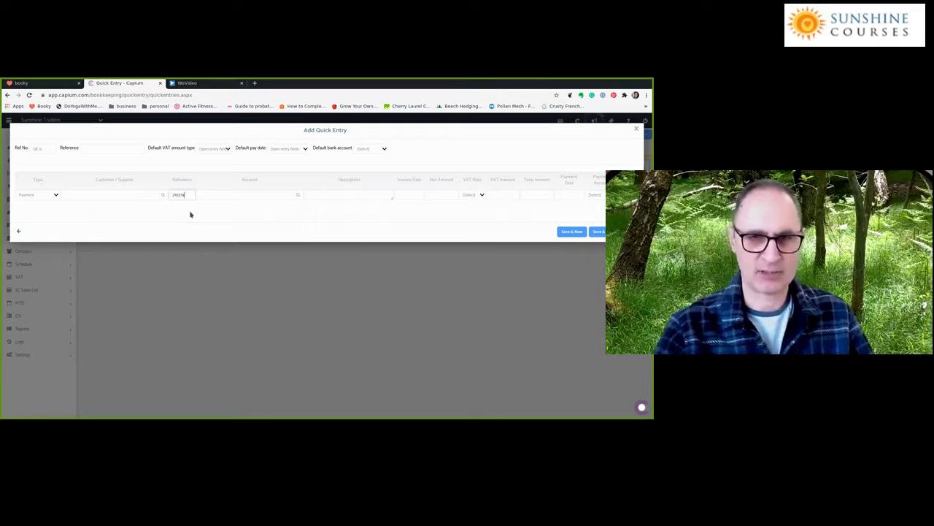
pyautogui.press('Tab')
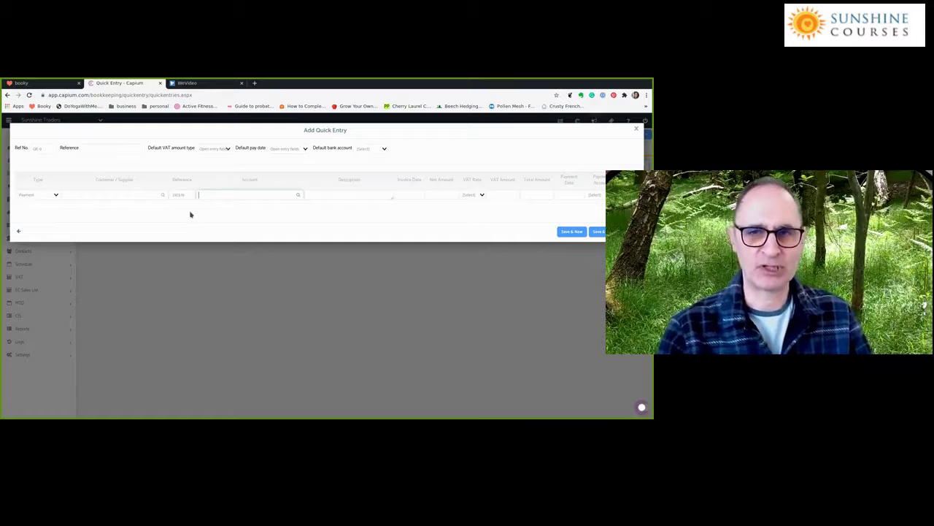
# Step: Assign the payment to the Purchases account and describe it as "Purchase of goods"
pyautogui.write('Pu')
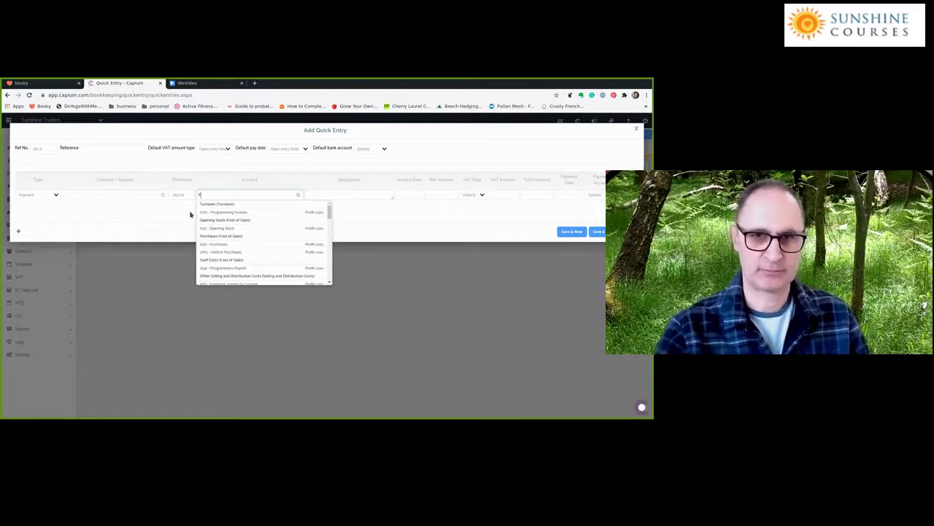
pyautogui.write('r')
pyautogui.click(222, 211)
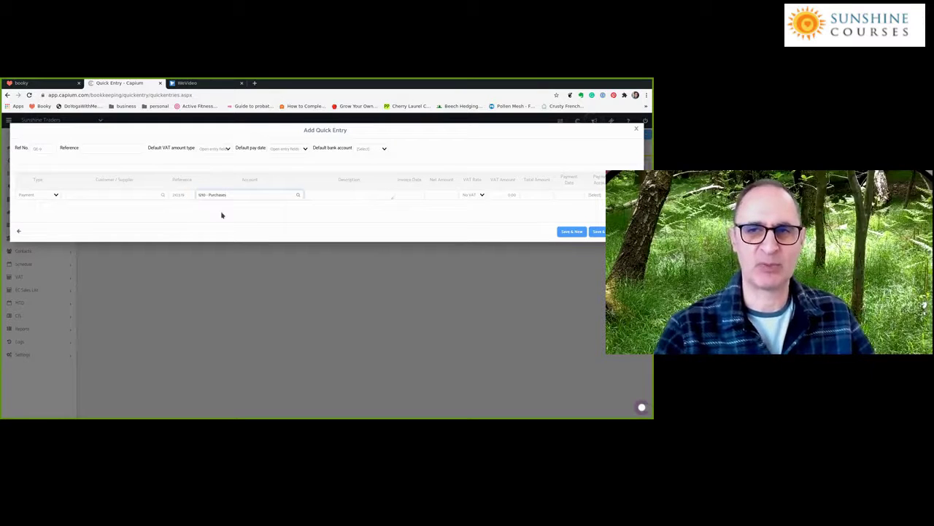
pyautogui.click(340, 195)
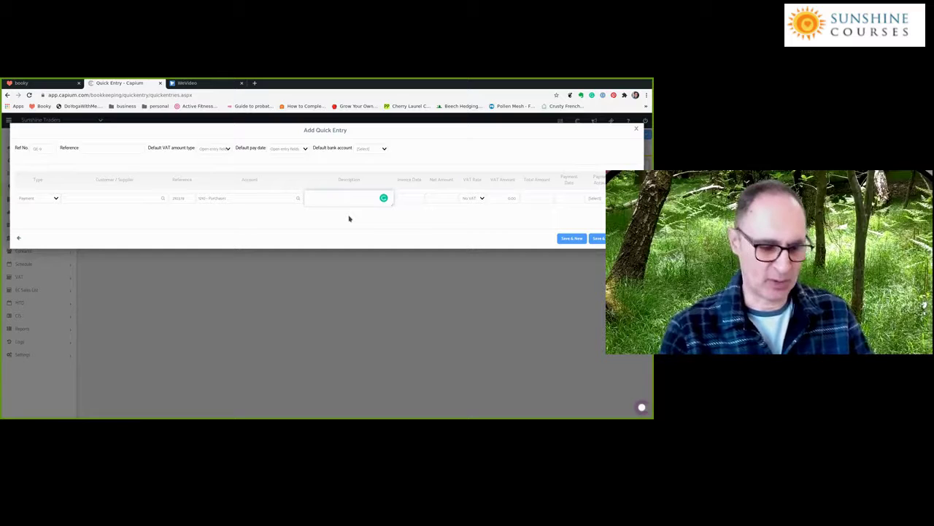
pyautogui.write('Purch')
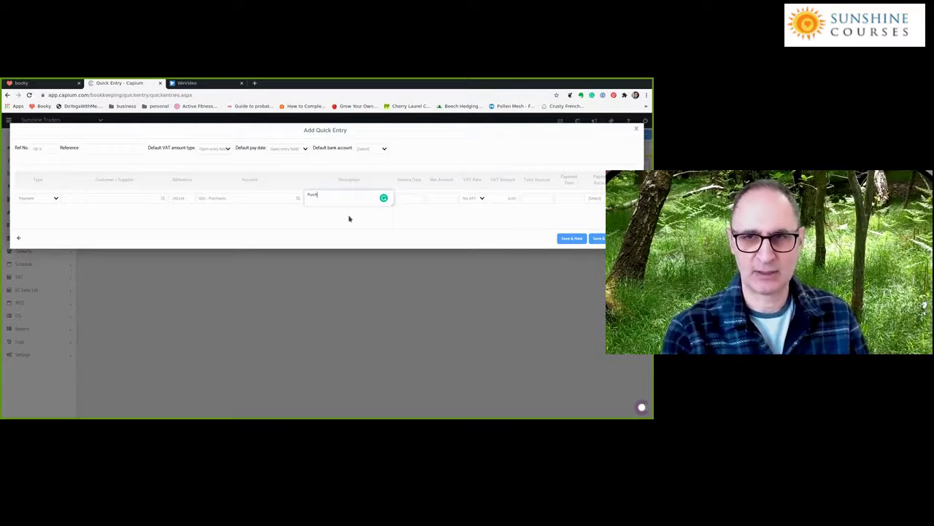
pyautogui.write('ases')
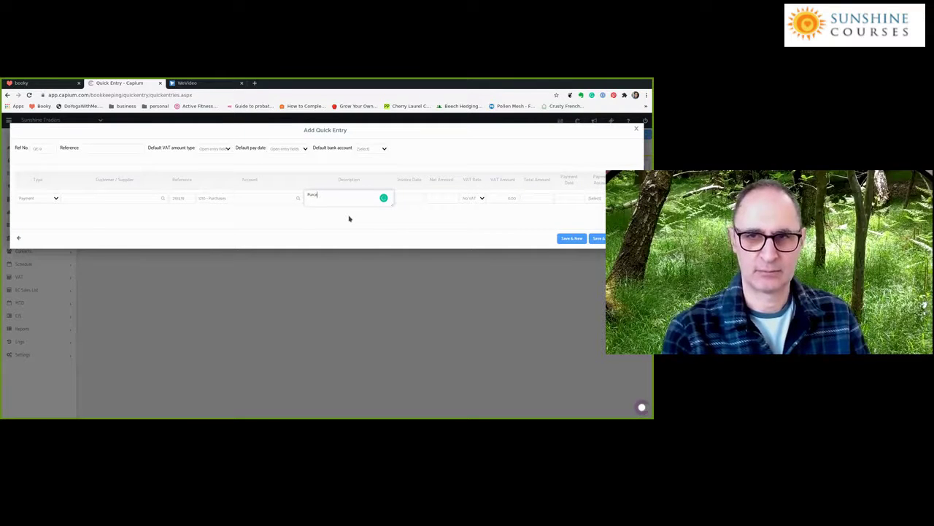
pyautogui.press('BackSpace')
pyautogui.write('of goods')
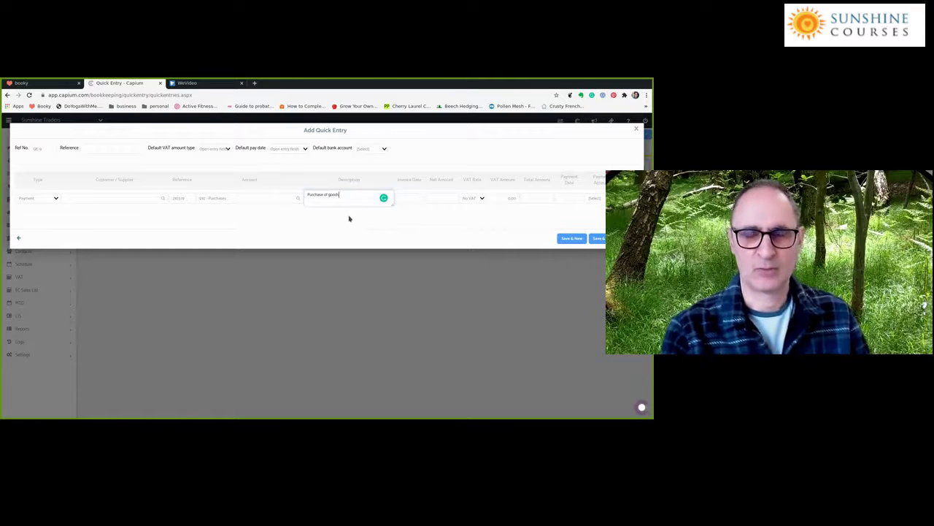
pyautogui.press('Tab')
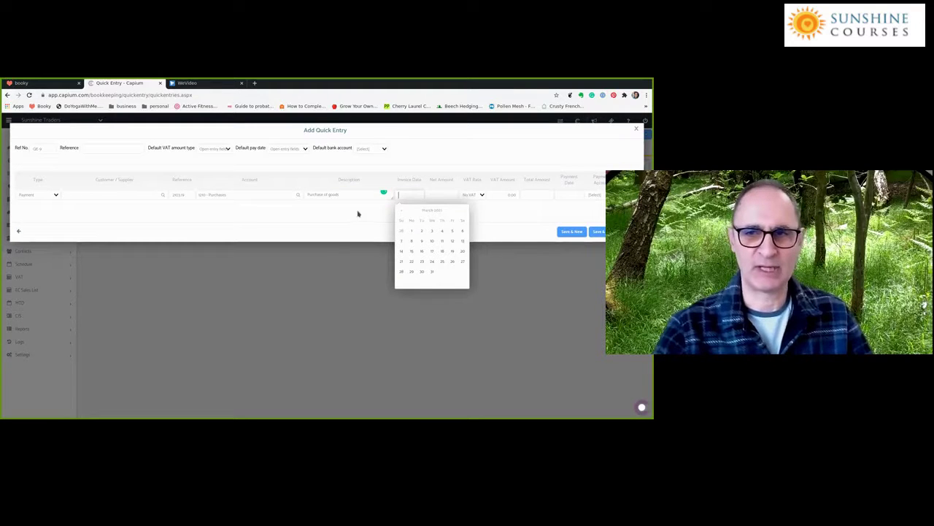
# Step: Set the payment's invoice date to 11/03/2021 and its net amount to 1000
pyautogui.write('11/03/2021')
pyautogui.press('Tab')
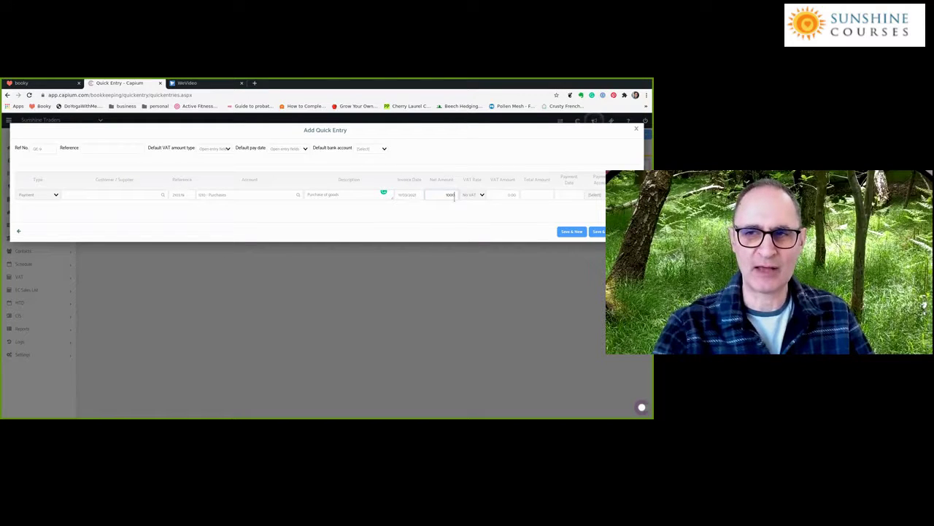
pyautogui.click(459, 201)
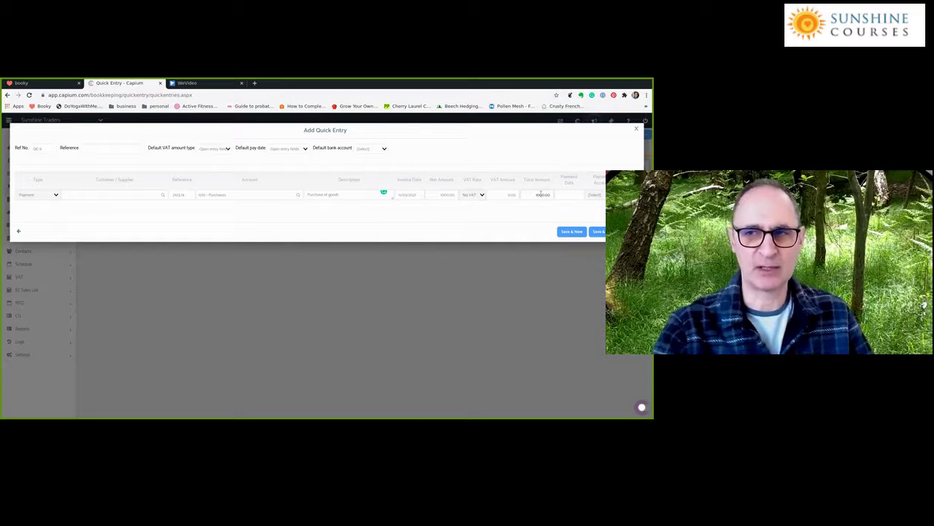
# Step: Enter a custom VAT amount of 200.00 on the payment line and review its net, VAT and total amounts
pyautogui.click(508, 194)
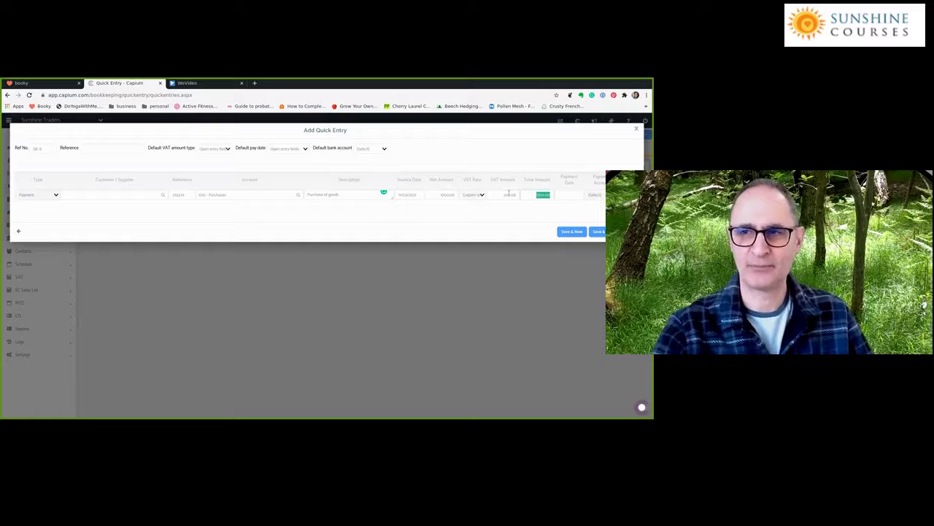
pyautogui.click(442, 195)
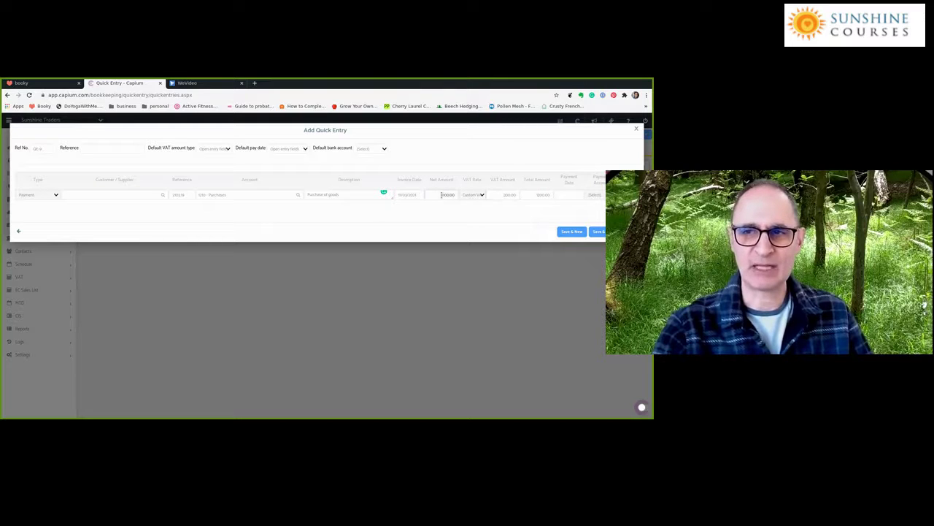
pyautogui.click(510, 195)
pyautogui.click(542, 195)
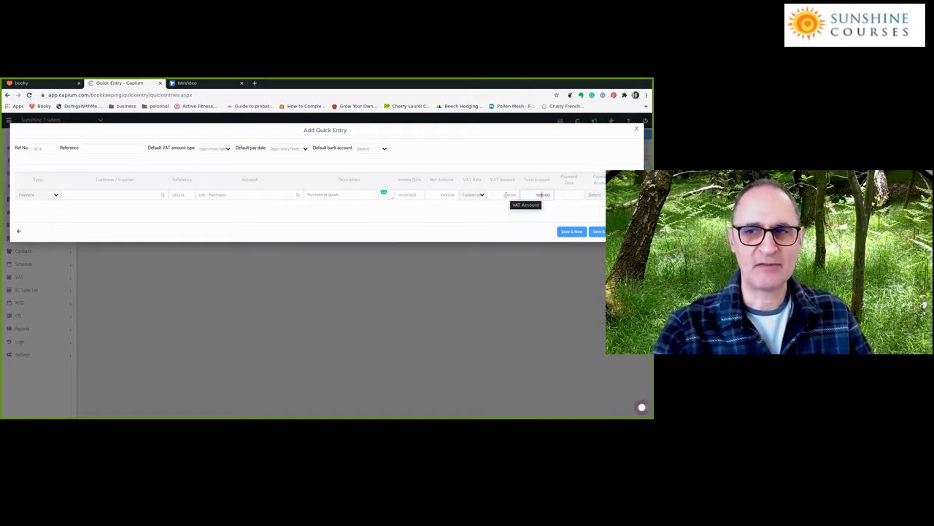
pyautogui.click(505, 195)
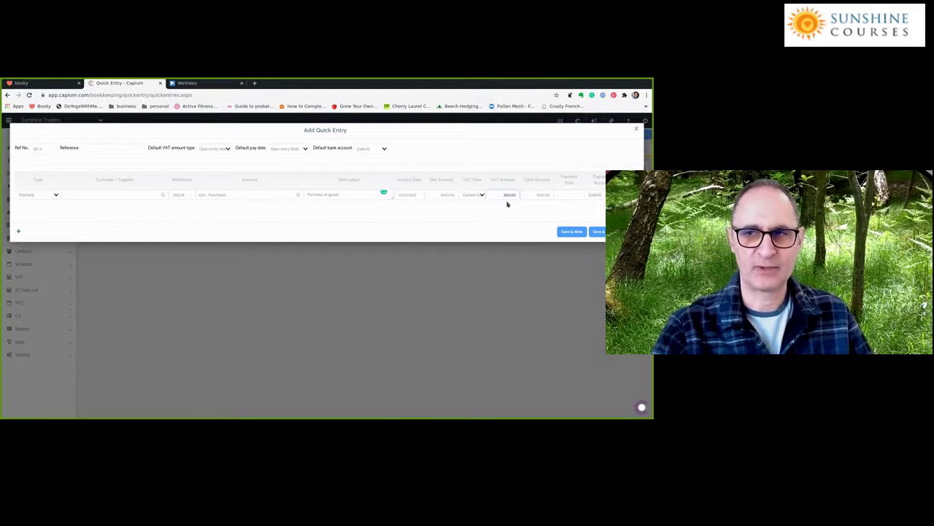
pyautogui.click(444, 194)
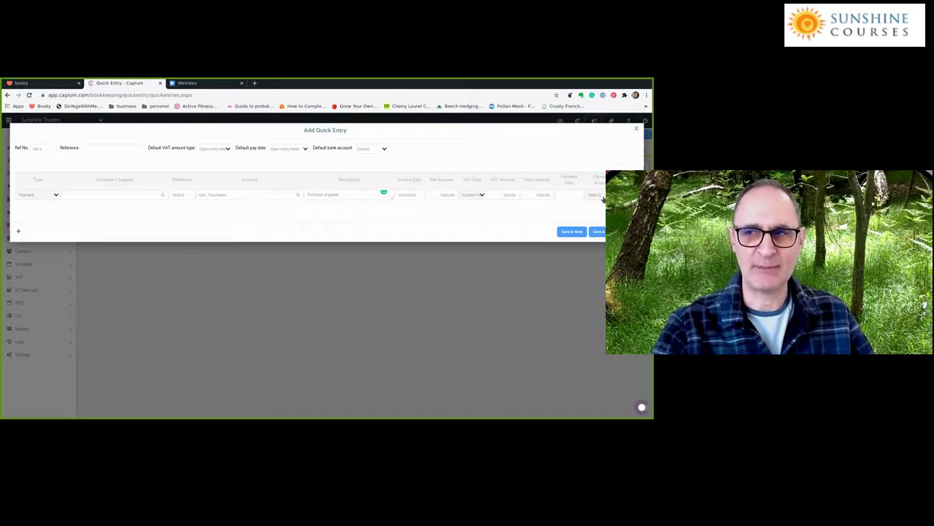
# Step: Set the payment date to 11/03/2021 and choose Bank Account as the payment account
pyautogui.click(573, 196)
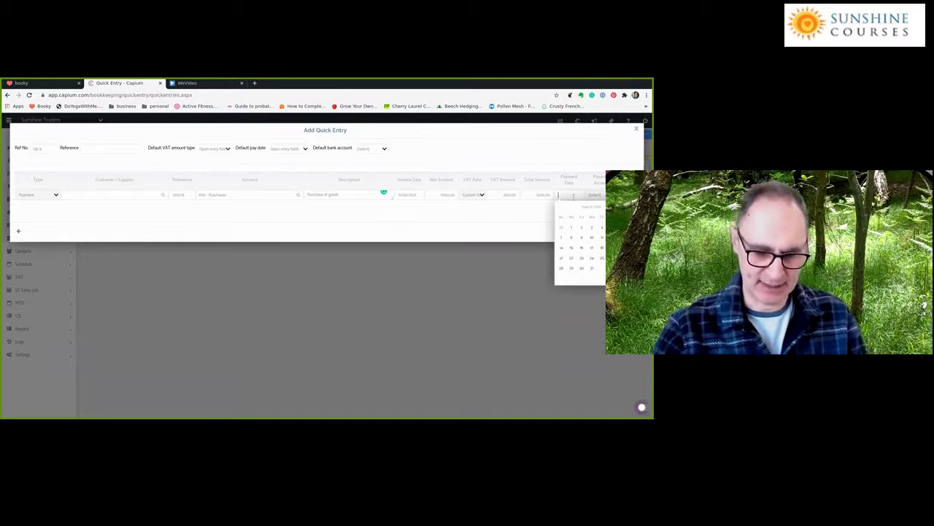
pyautogui.click(602, 237)
pyautogui.click(595, 195)
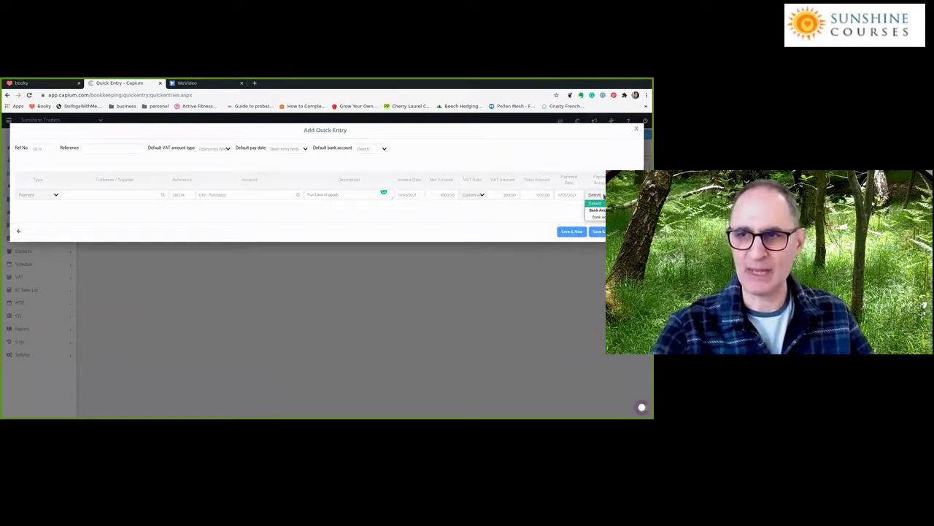
pyautogui.click(594, 217)
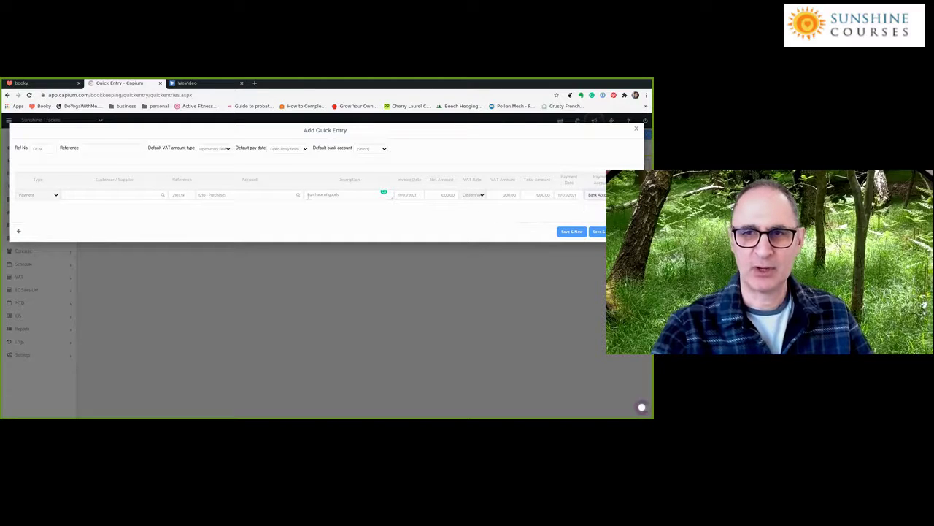
# Step: Change the net amount to 1200.00, set the VAT rate to No VAT and save the quick entry, closing the form
pyautogui.click(443, 195)
pyautogui.click(503, 215)
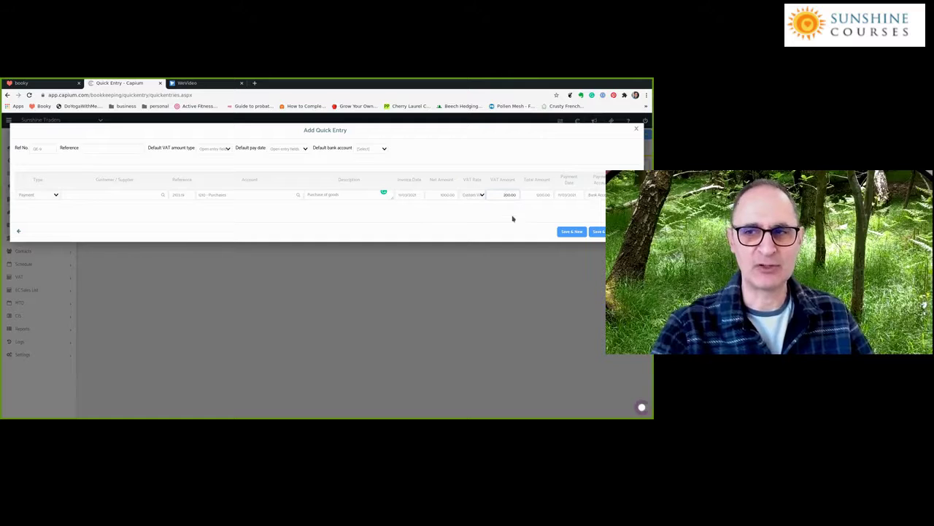
pyautogui.click(443, 196)
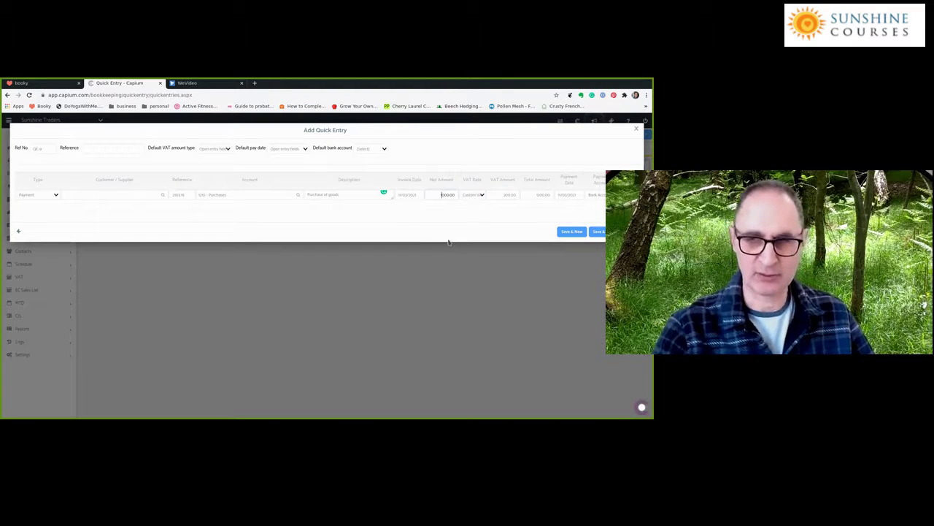
pyautogui.click(473, 195)
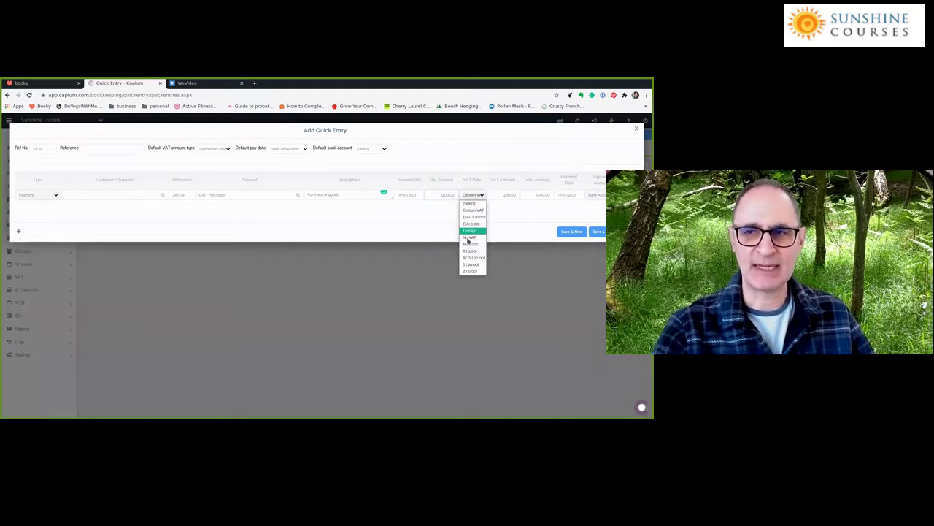
pyautogui.click(469, 238)
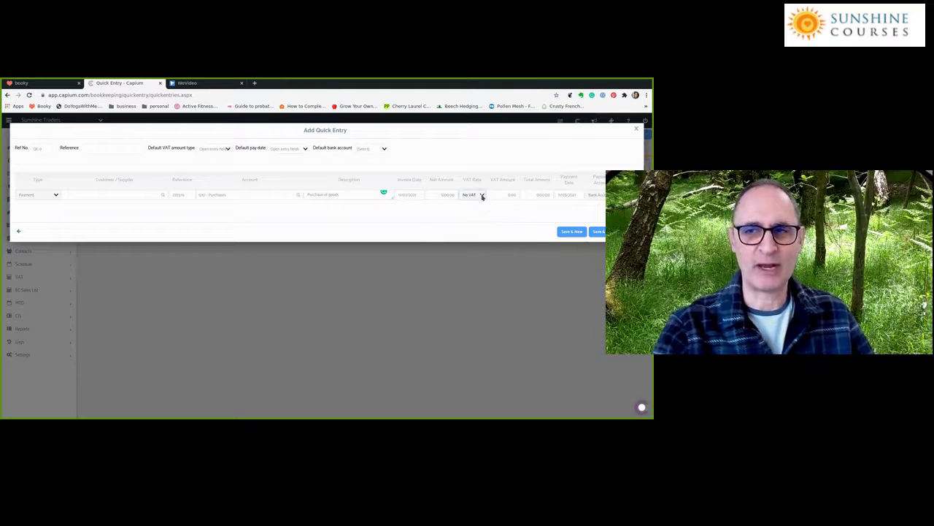
pyautogui.click(481, 195)
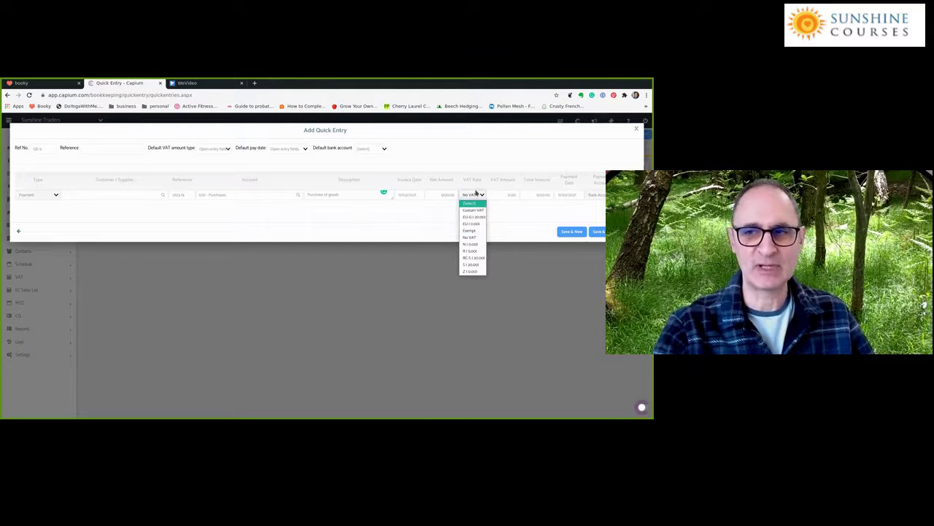
pyautogui.click(499, 221)
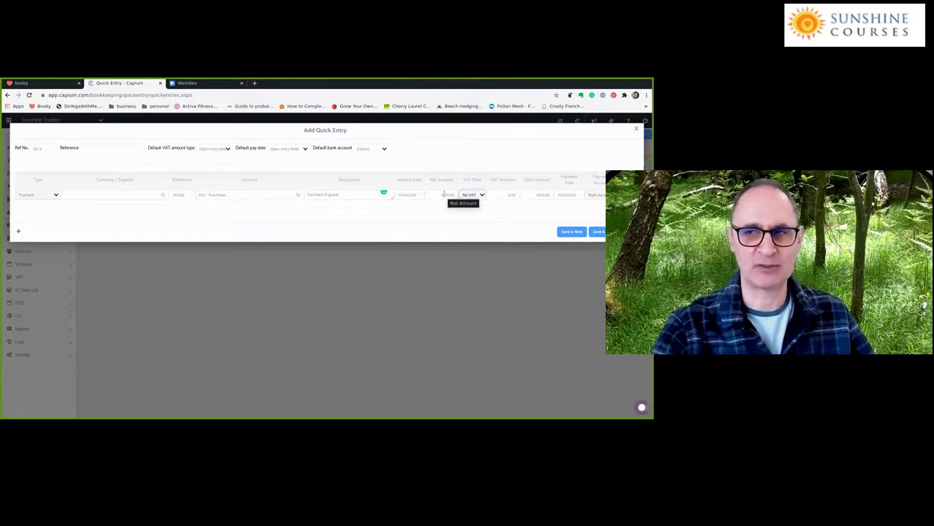
pyautogui.click(597, 231)
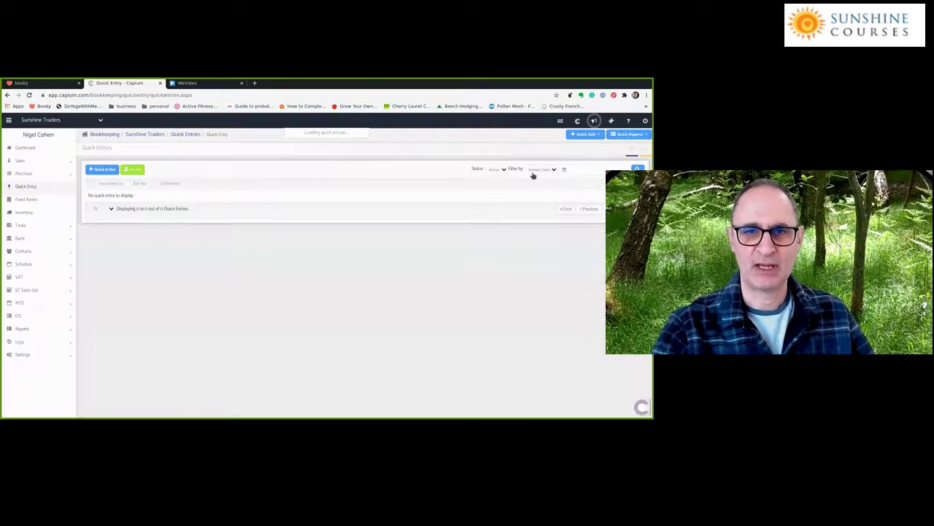
# Step: Open the Profit & Loss report and the Balance Sheet to check how the saved purchase is recorded
pyautogui.click(629, 134)
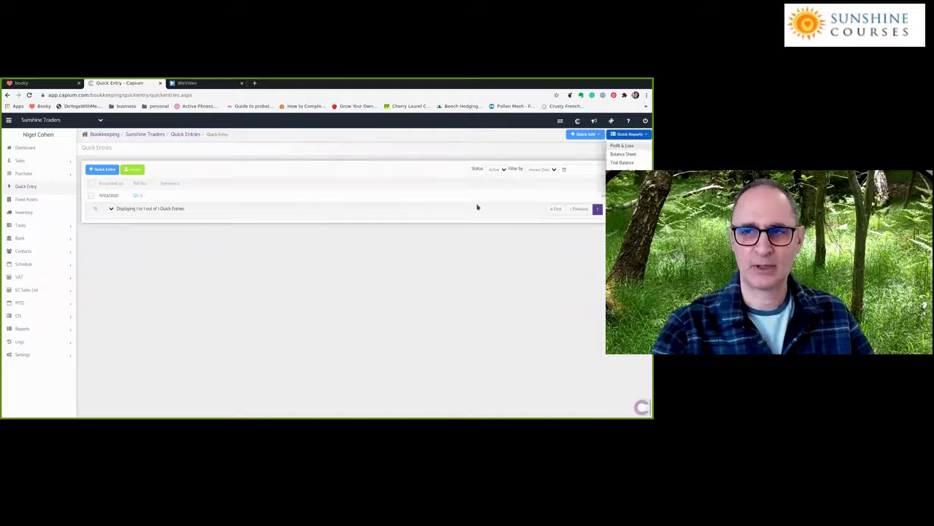
pyautogui.click(473, 204)
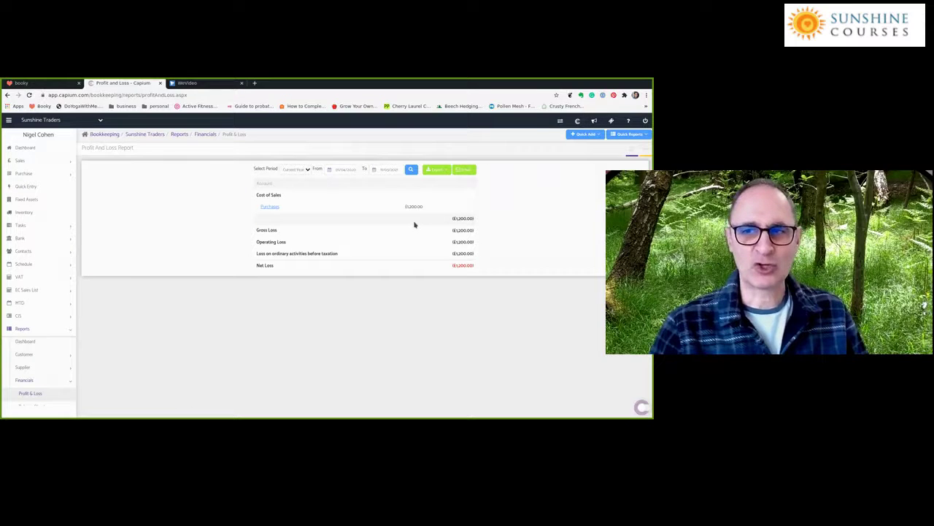
pyautogui.click(628, 134)
pyautogui.click(624, 154)
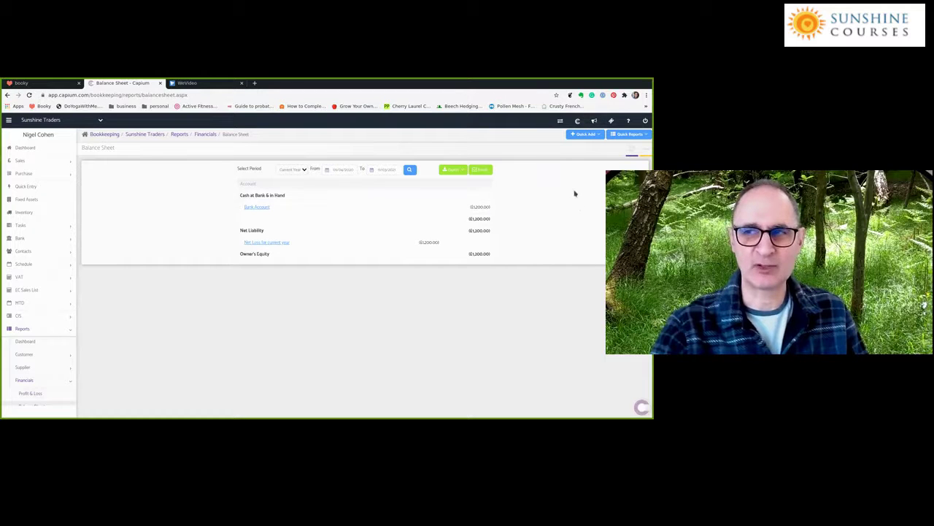
# Step: Open the Profit & Loss report to review the recorded purchase, and return to the quick entries
pyautogui.click(629, 134)
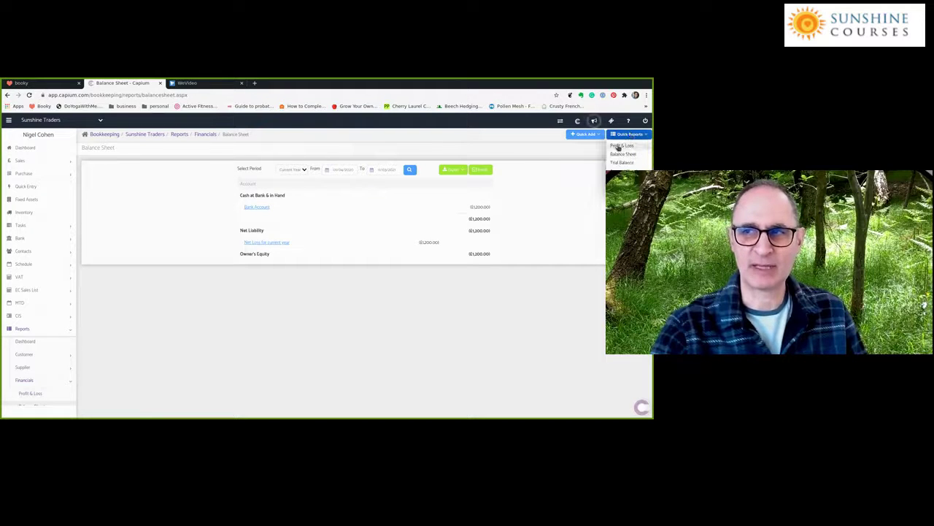
pyautogui.click(620, 145)
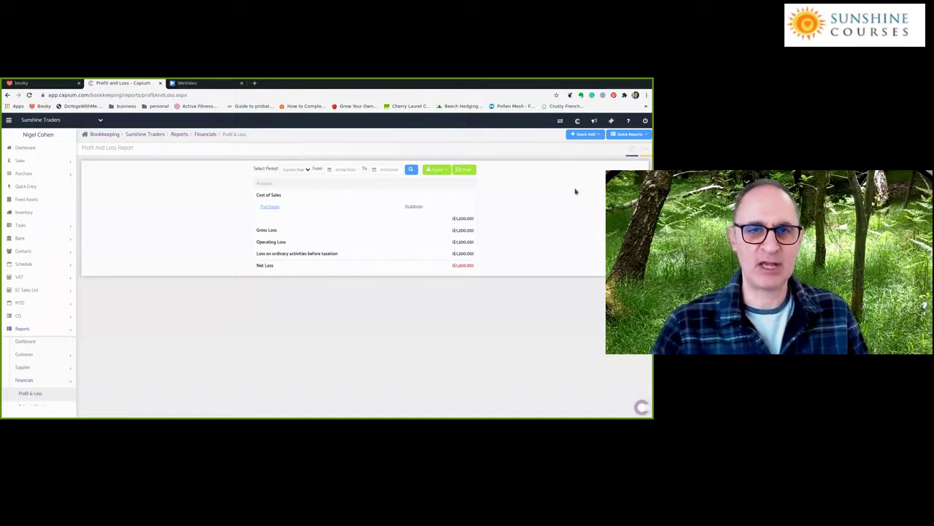
pyautogui.click(30, 187)
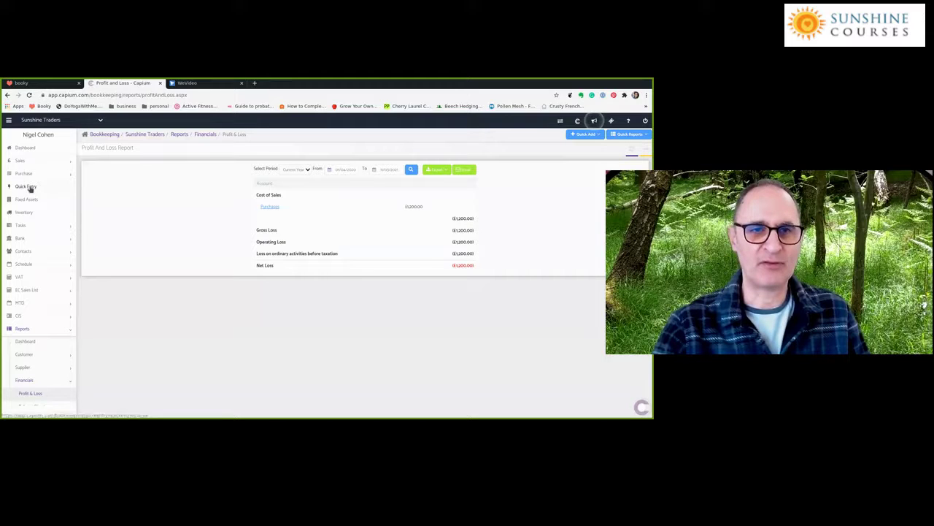
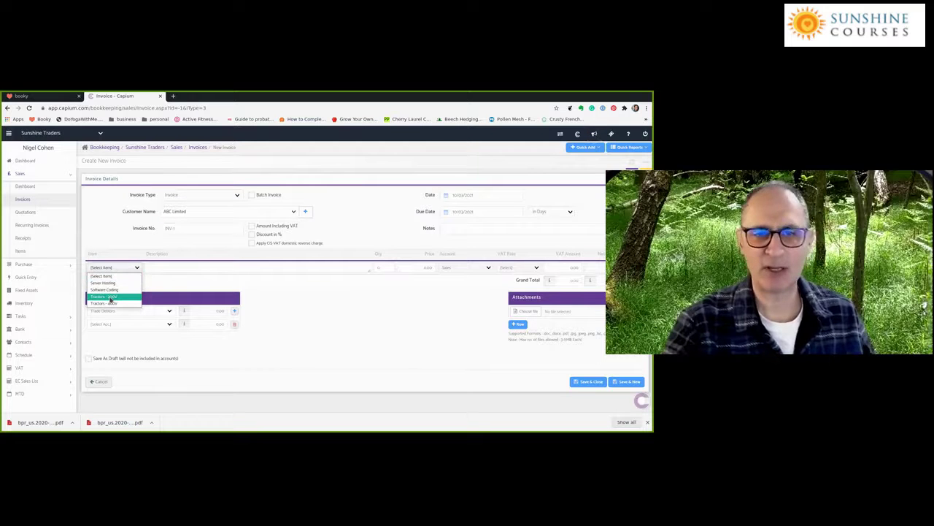
# Step: Add the Tractors - 200V item to the ABC Limited invoice with quantity 10, keeping the standard 20% VAT rate
pyautogui.click(111, 297)
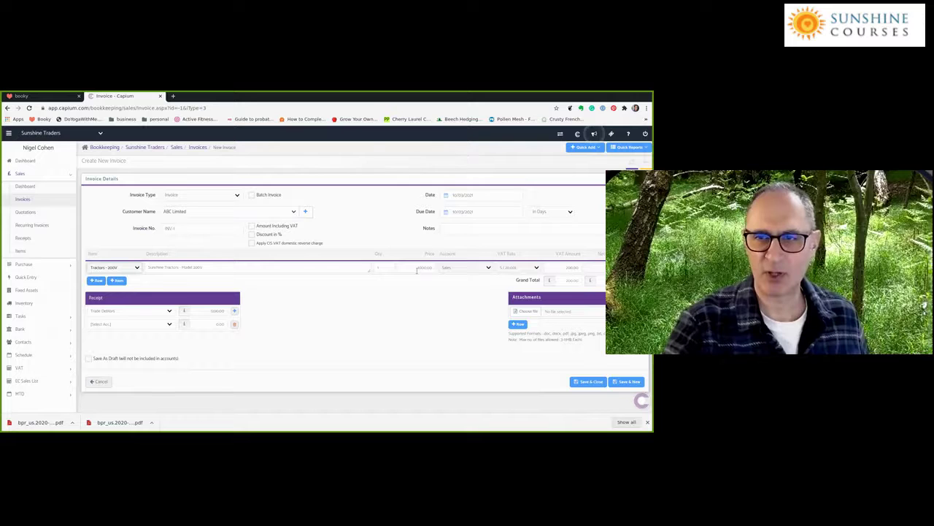
pyautogui.click(379, 267)
pyautogui.write('40')
pyautogui.press('Tab')
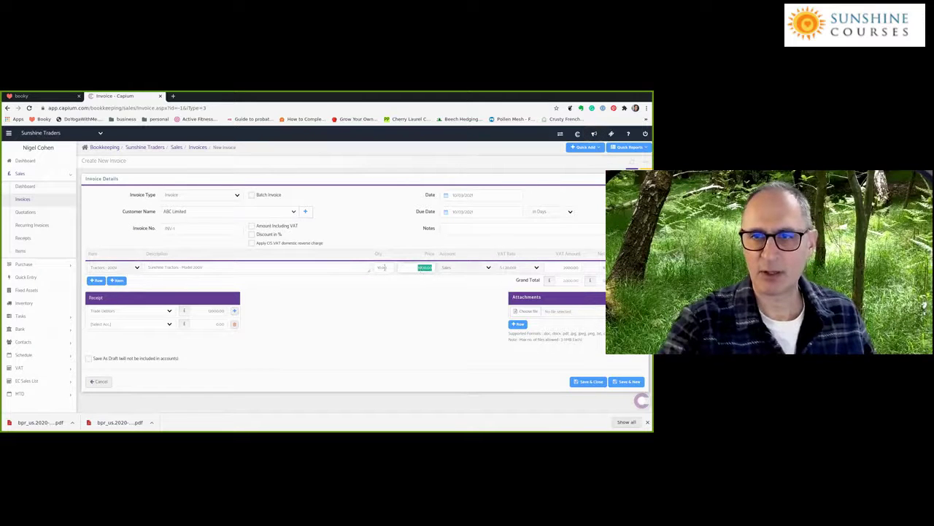
pyautogui.click(420, 268)
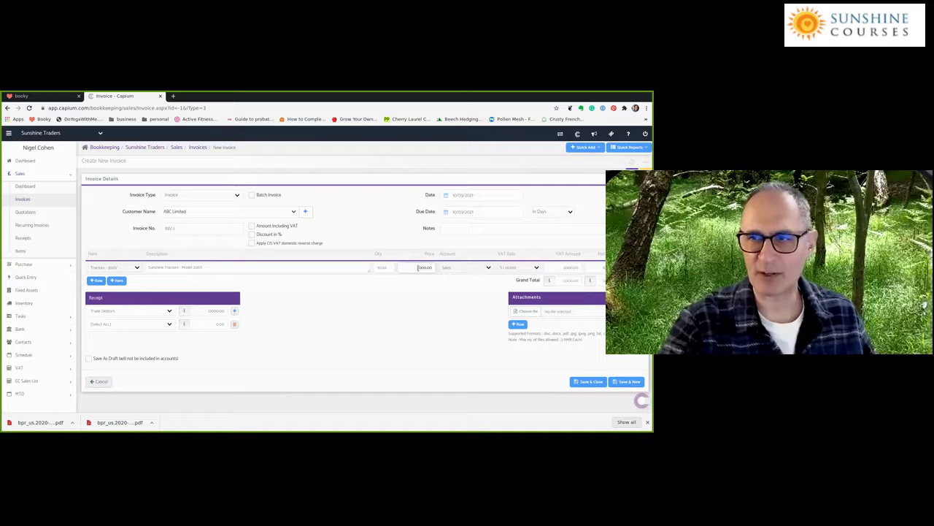
pyautogui.click(536, 269)
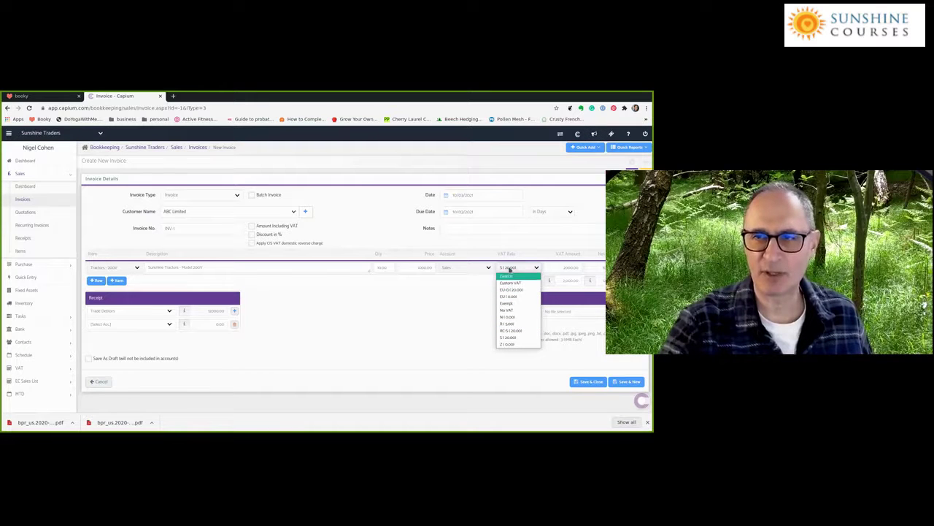
pyautogui.click(475, 301)
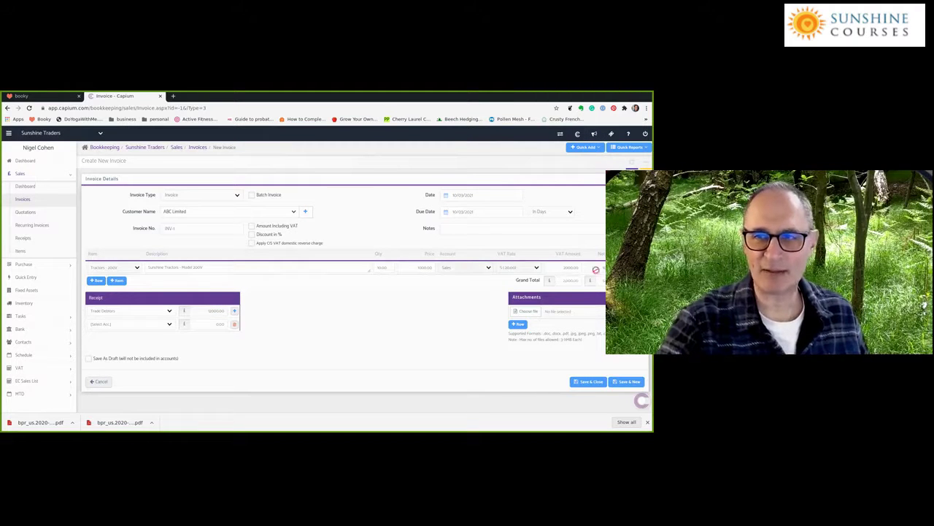
# Step: Assign the invoice line to the Vehicle Sales account and save the invoice, closing the form
pyautogui.click(462, 268)
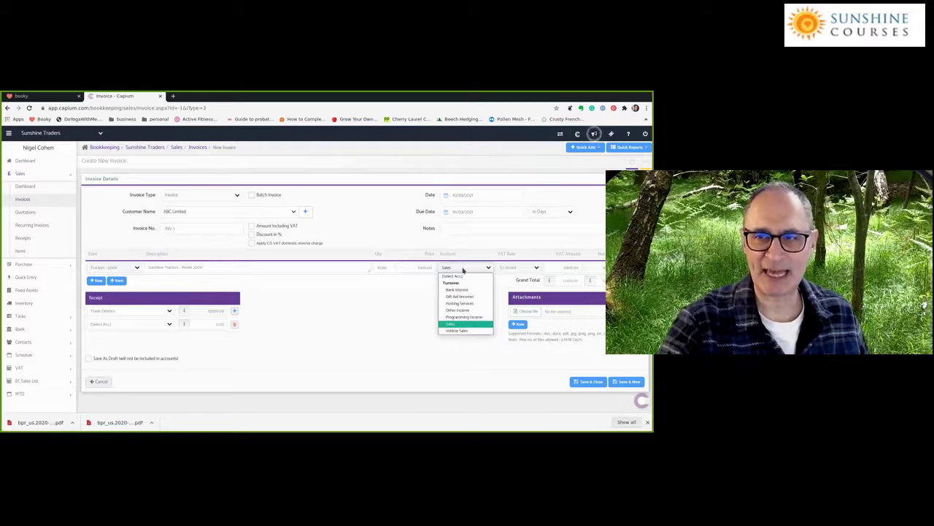
pyautogui.click(452, 333)
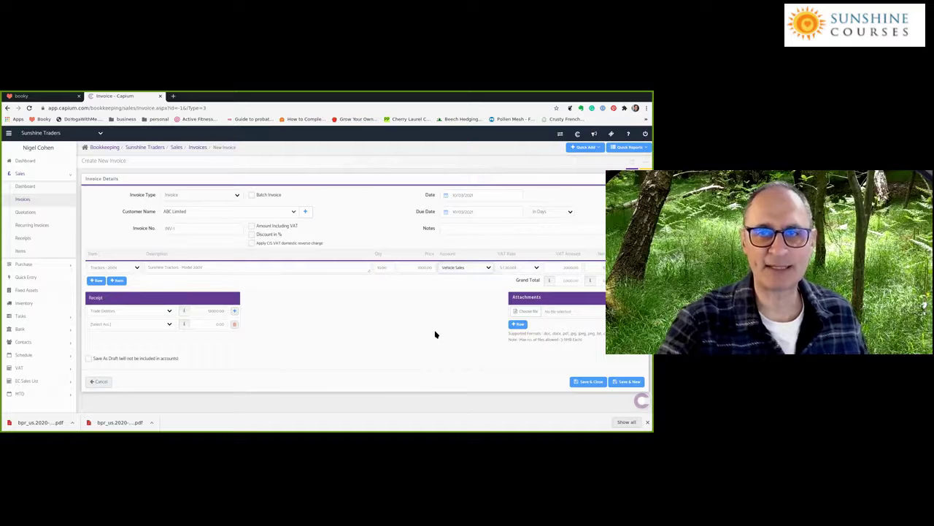
pyautogui.click(589, 385)
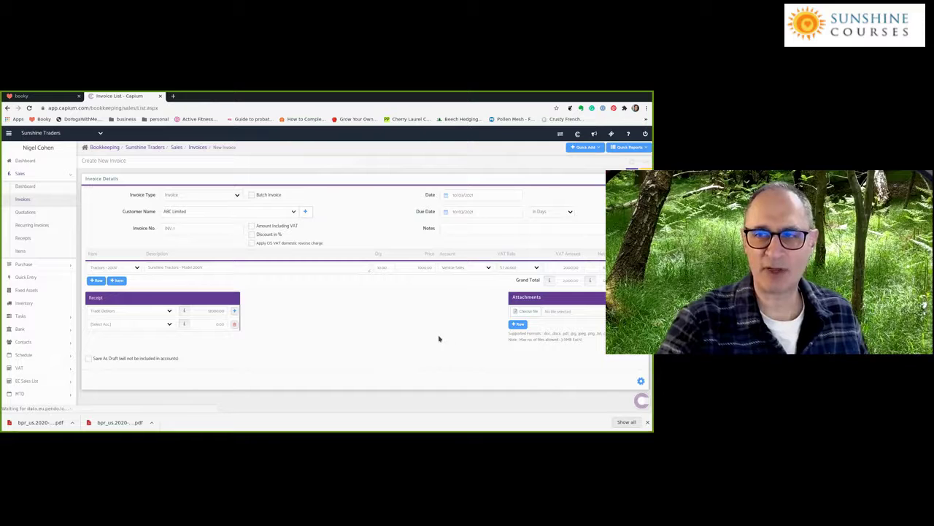
# Step: Open the Profit & Loss report and the Balance Sheet to check how the sales invoice is recorded
pyautogui.click(627, 147)
pyautogui.click(627, 162)
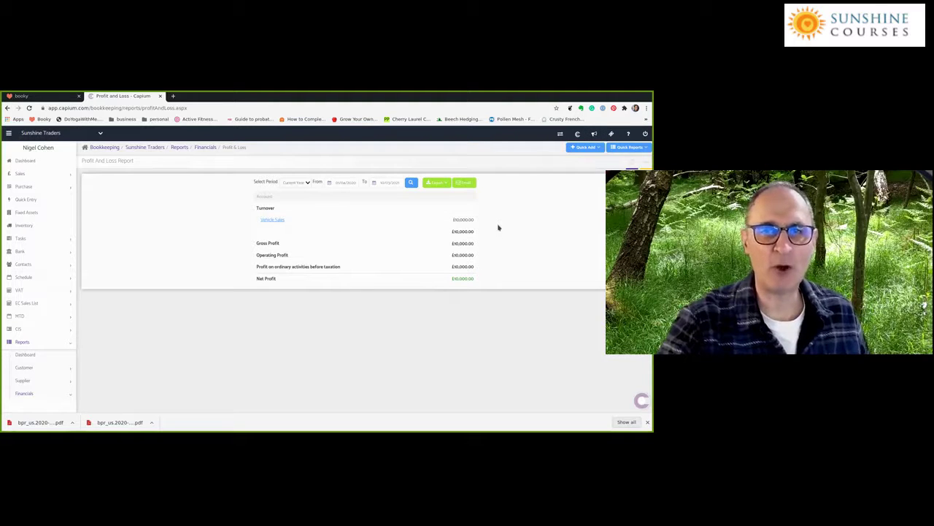
pyautogui.click(629, 148)
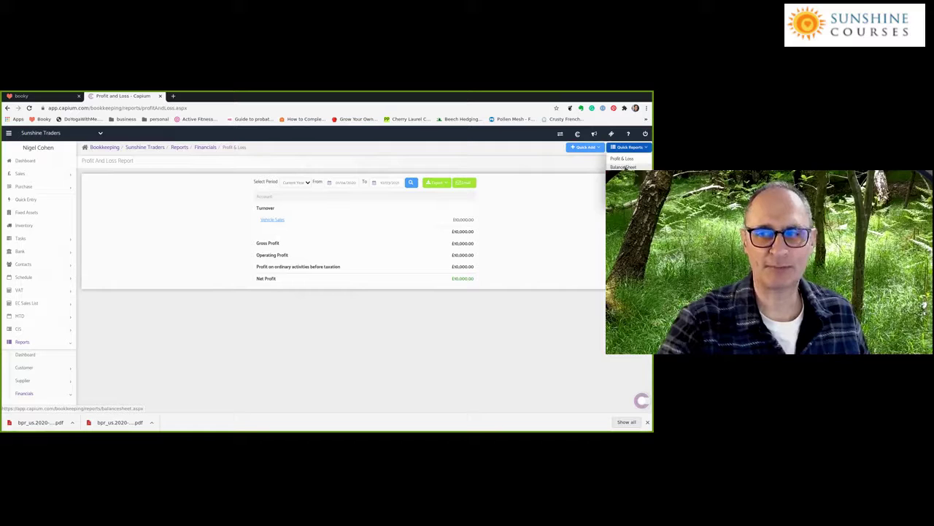
pyautogui.click(622, 168)
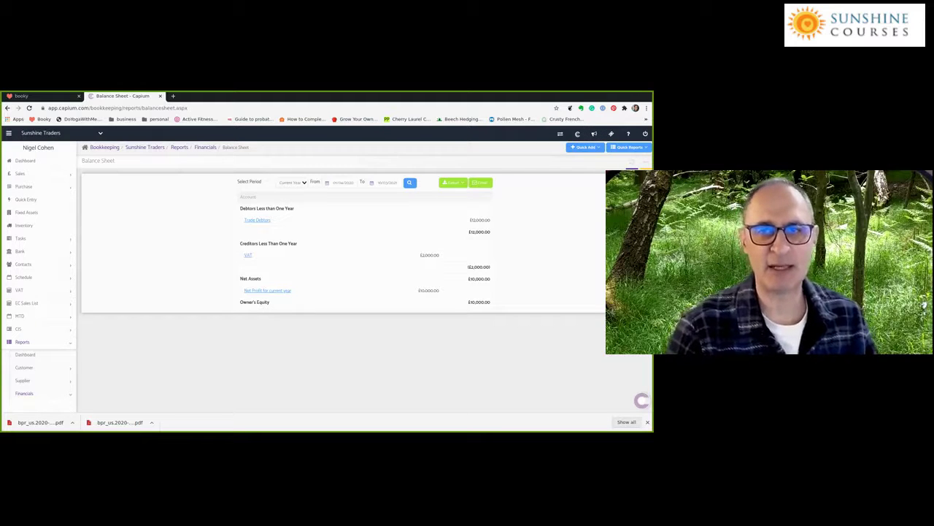
# Step: Create a new purchase invoice and choose Lighter Supplies as the supplier
pyautogui.click(22, 187)
pyautogui.click(25, 212)
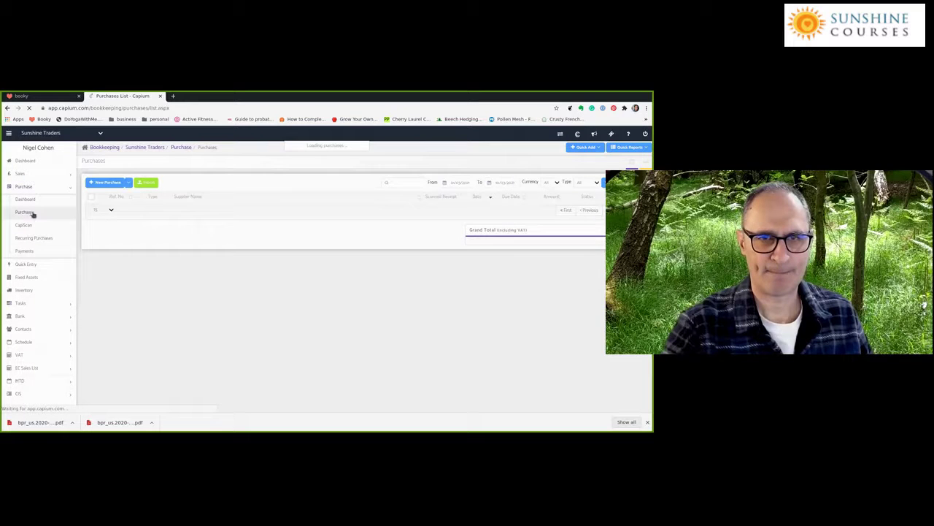
pyautogui.click(104, 183)
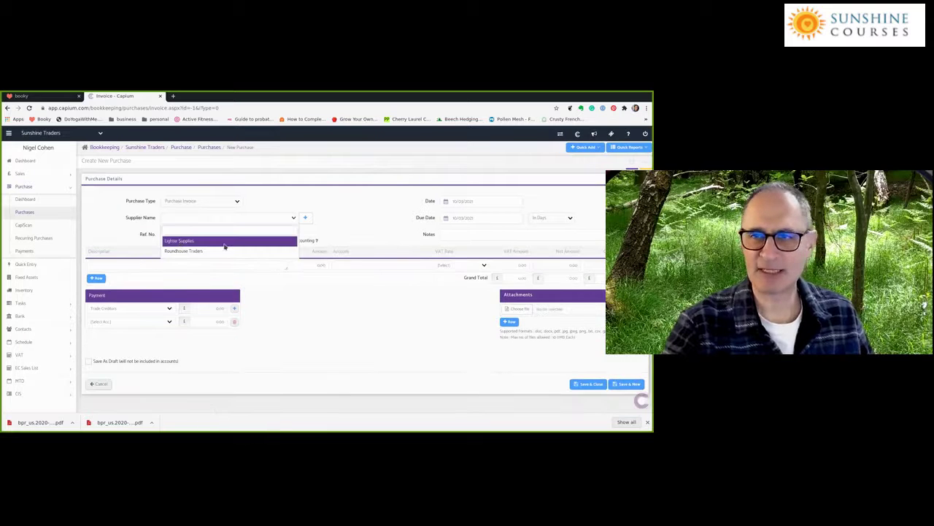
pyautogui.click(225, 246)
# Step: Describe the purchase line as the V200 tractor and set its amount to 1000
pyautogui.click(146, 263)
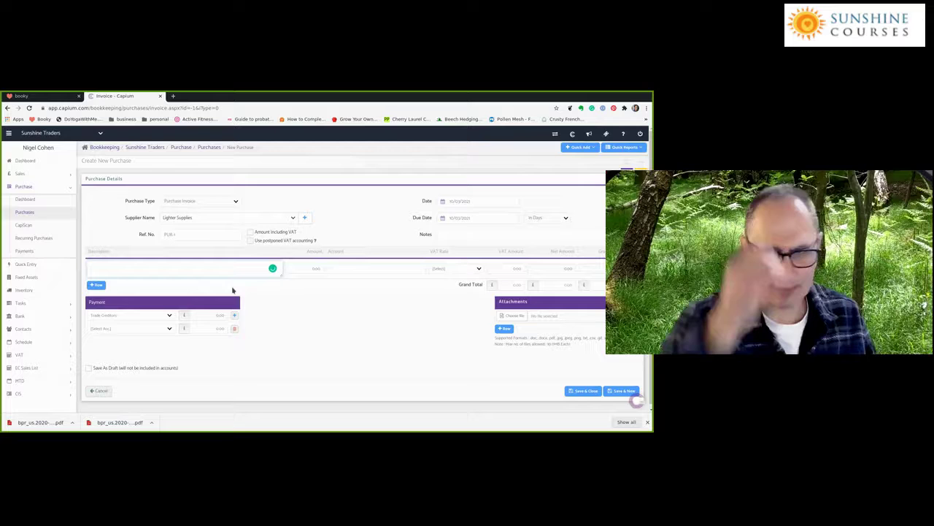
pyautogui.write('Taxi')
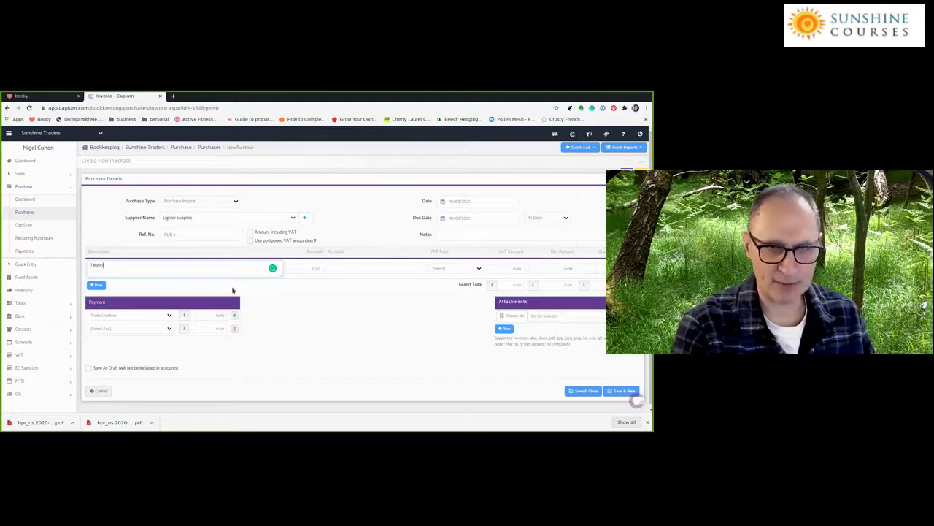
pyautogui.write(' t')
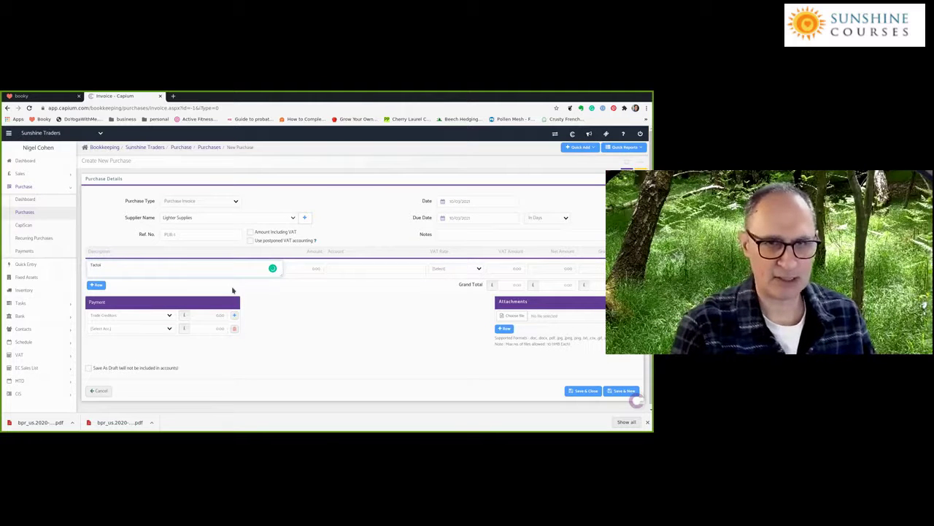
pyautogui.write('o')
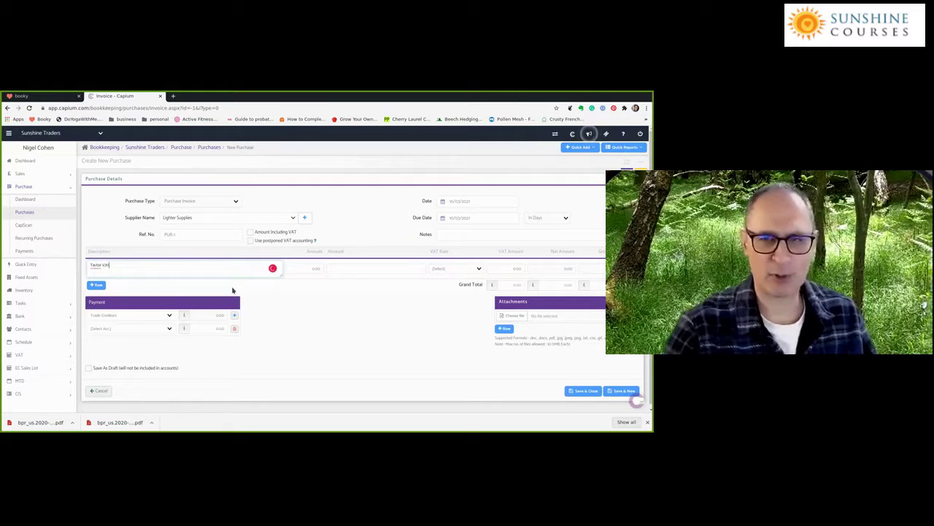
pyautogui.write(' s')
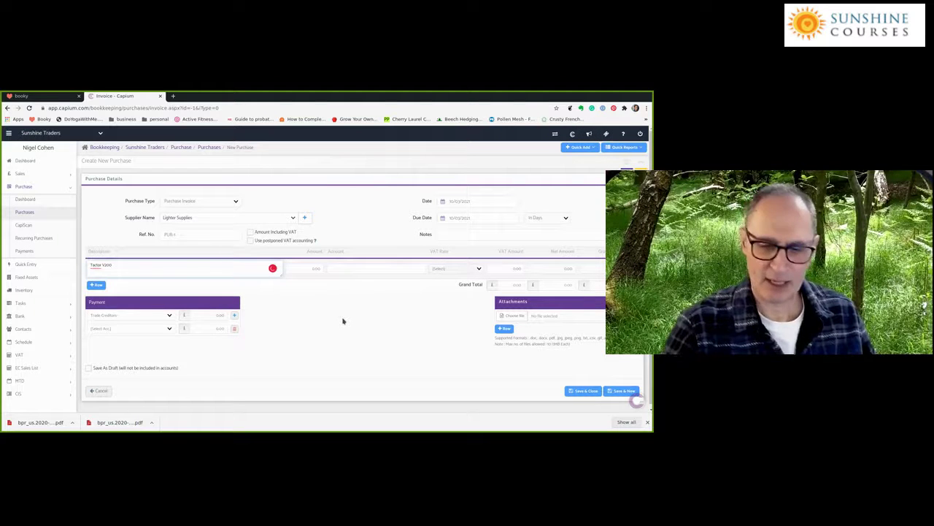
pyautogui.press('Tab')
pyautogui.write('1000')
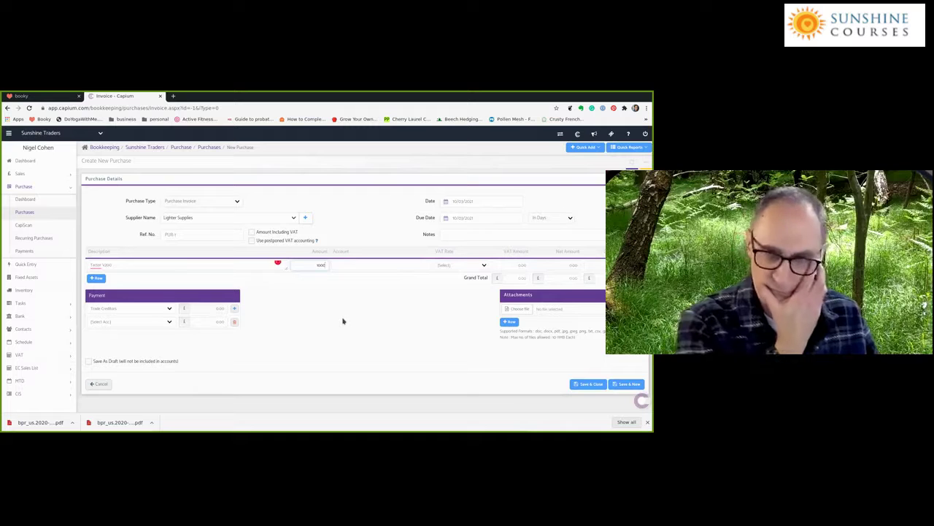
pyautogui.press('Tab')
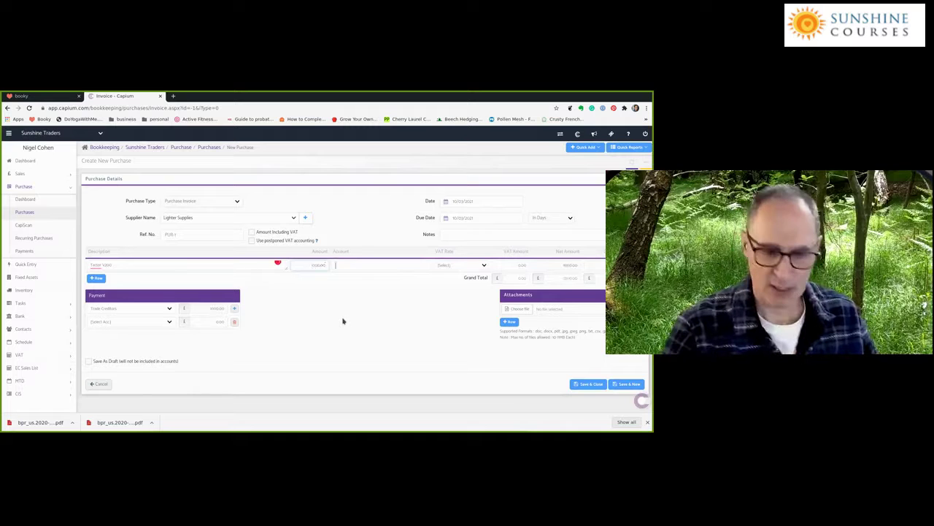
# Step: Assign the purchase line to Vehicle Purchases with the standard 20% VAT rate and save the purchase, closing the form
pyautogui.write('pu')
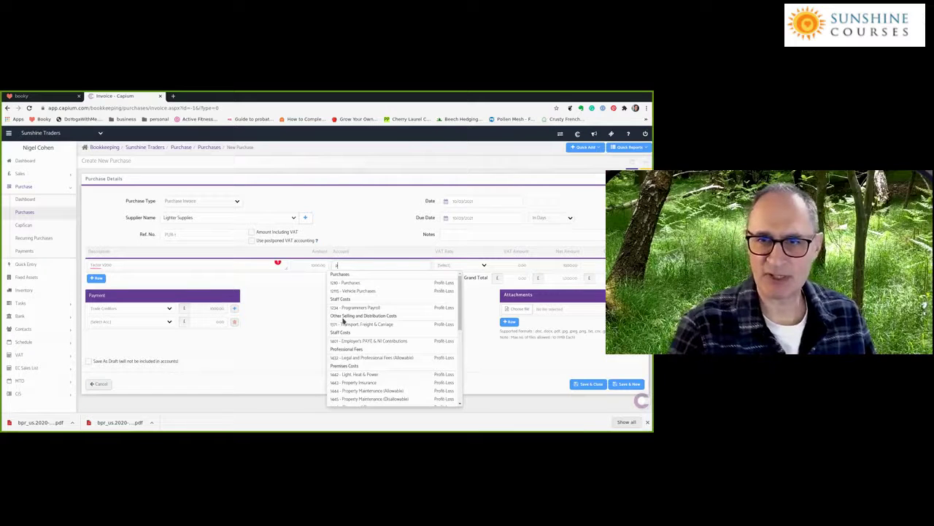
pyautogui.click(357, 290)
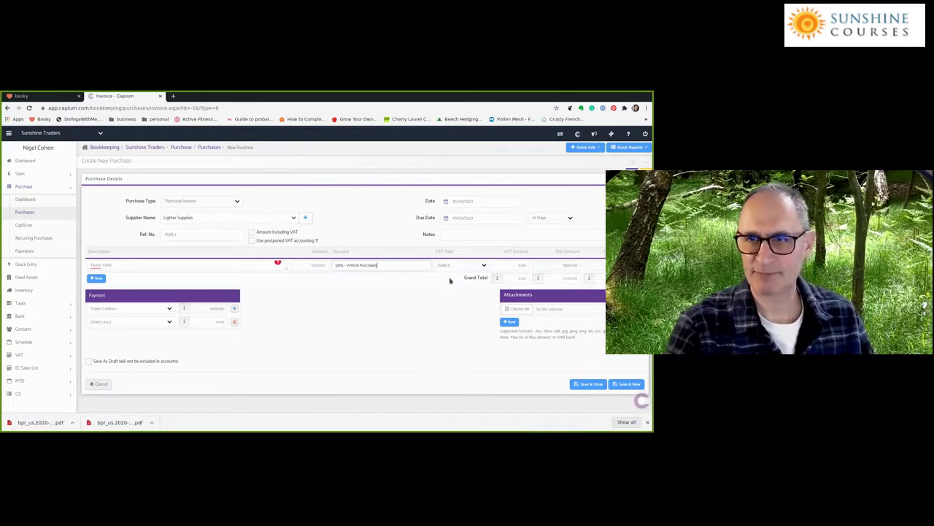
pyautogui.click(459, 267)
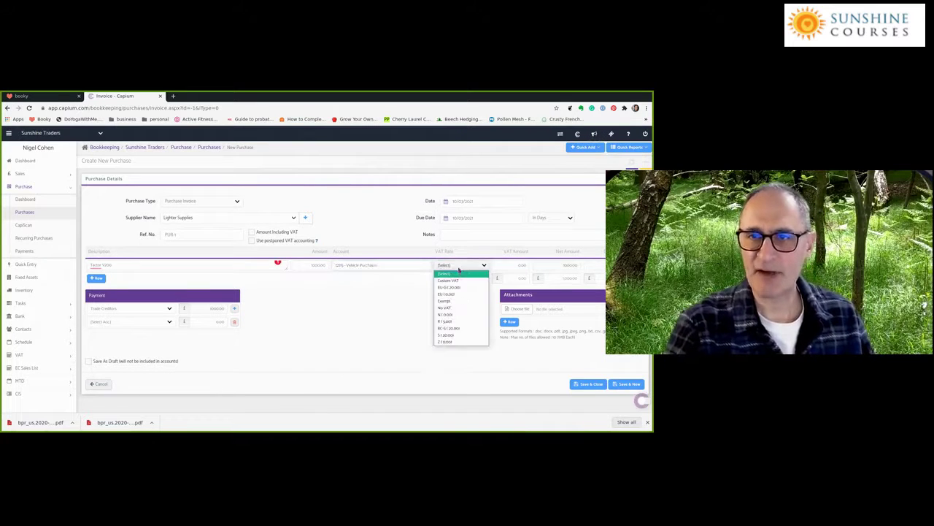
pyautogui.click(447, 334)
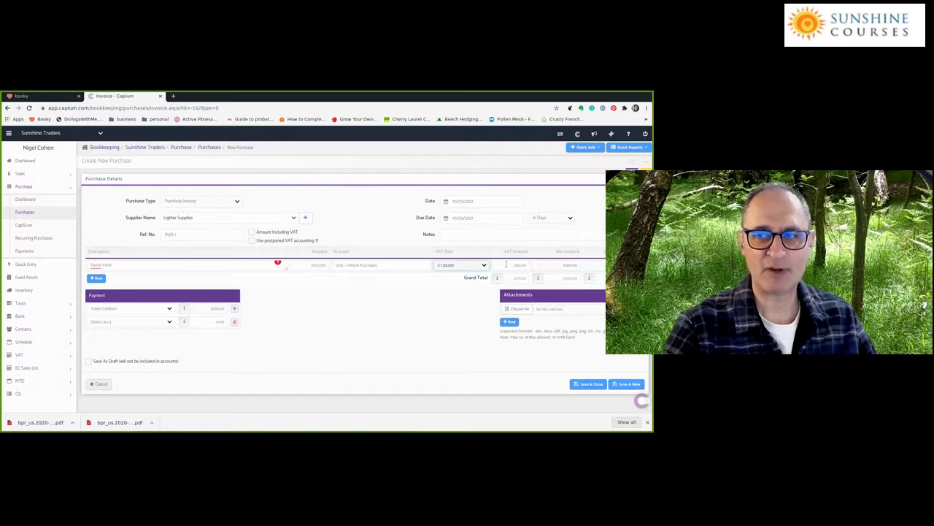
pyautogui.click(590, 384)
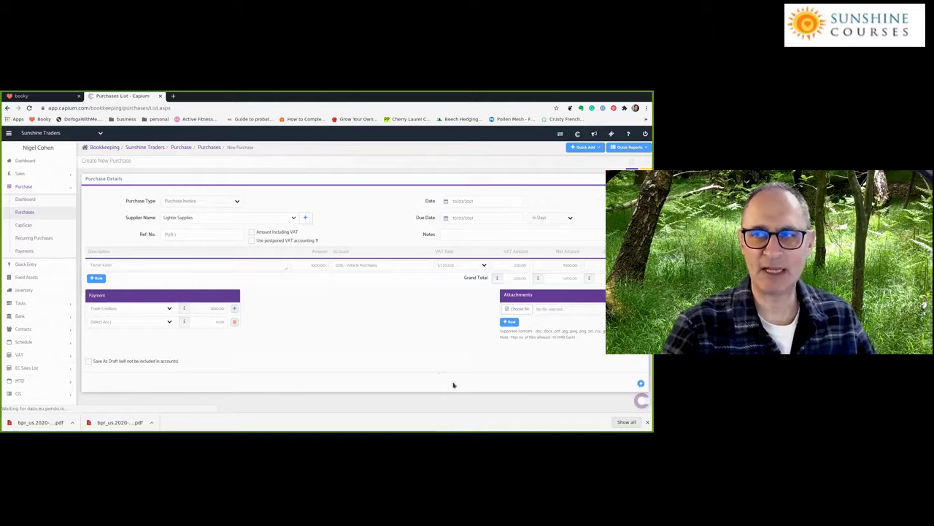
# Step: Open the Profit & Loss report and the Balance Sheet to check the combined effect of the sale and purchase
pyautogui.click(629, 147)
pyautogui.click(625, 160)
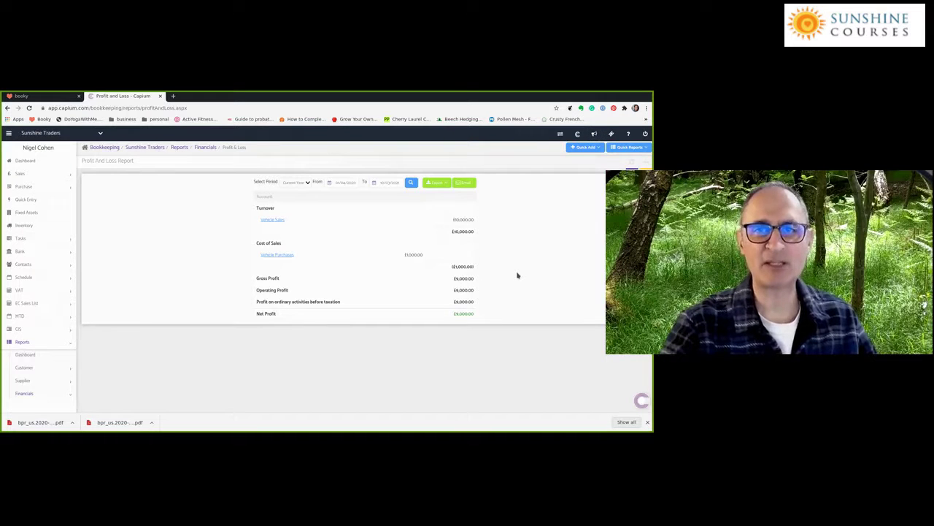
pyautogui.click(647, 148)
pyautogui.click(628, 168)
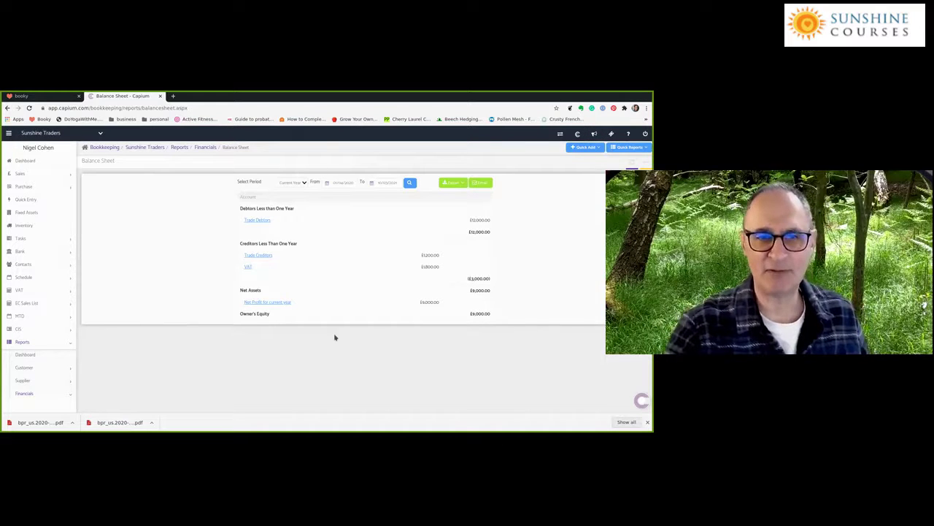
# Step: Open the VAT Transactions Detail and the VAT Return Report to review the VAT on sales and purchases
pyautogui.click(19, 291)
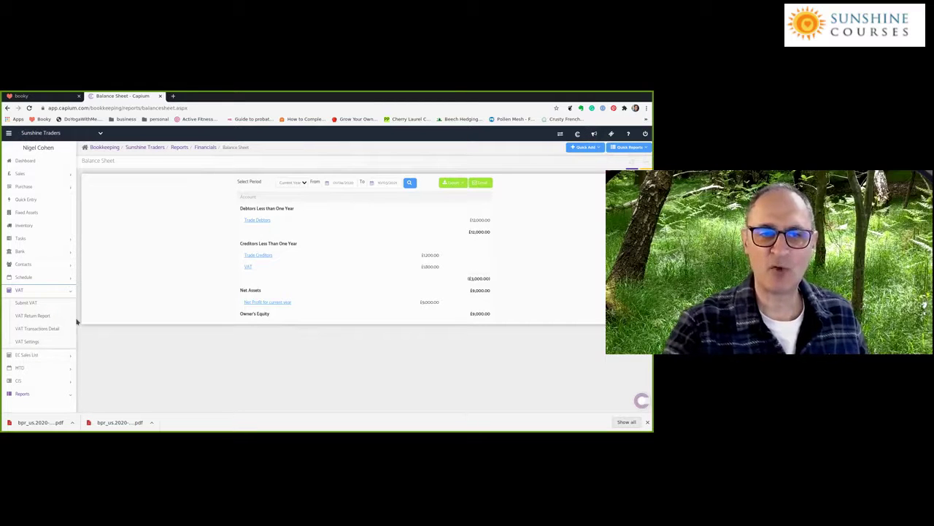
pyautogui.click(36, 330)
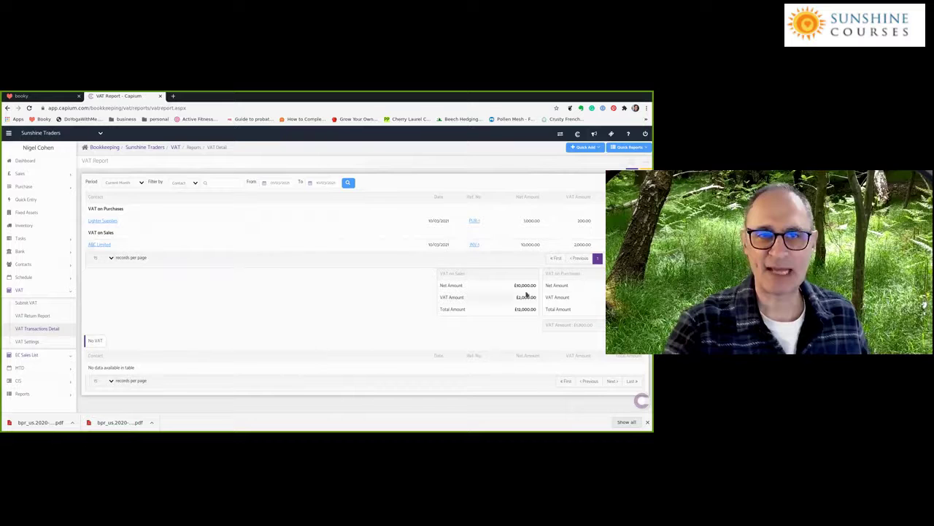
pyautogui.click(33, 316)
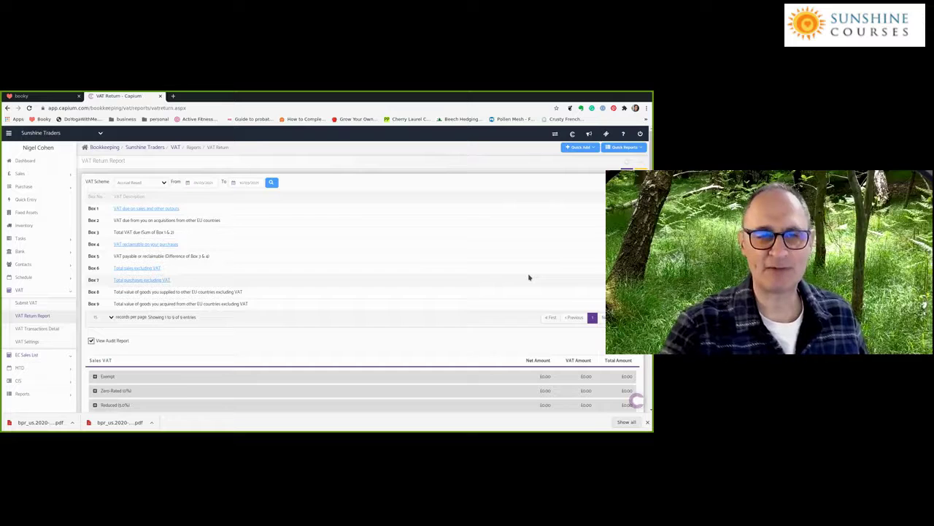
# Step: Open the details of the ABC Limited sales invoice to review its net and VAT amounts, and close them
pyautogui.click(21, 174)
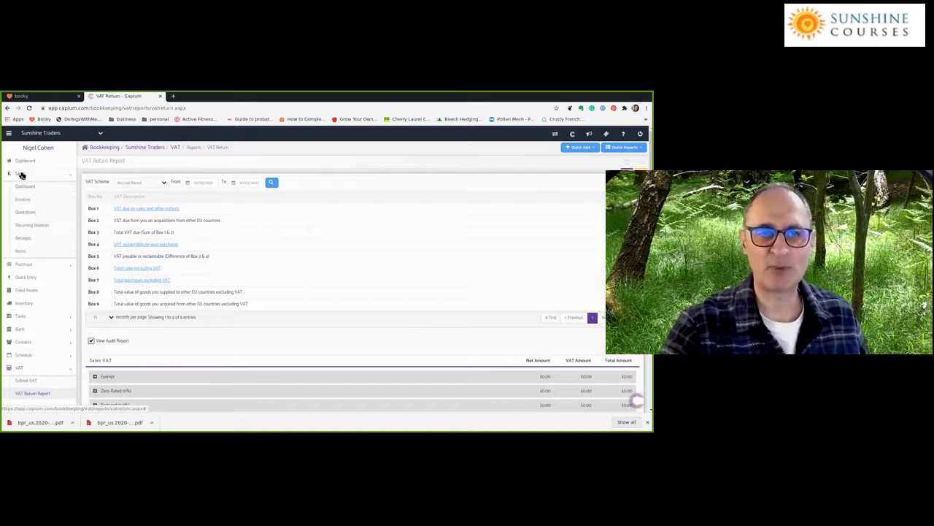
pyautogui.click(22, 198)
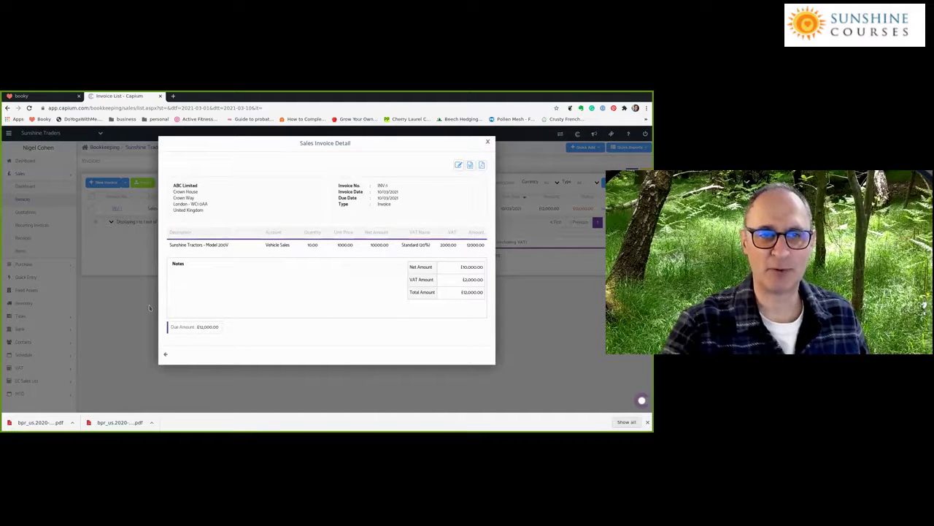
pyautogui.click(81, 280)
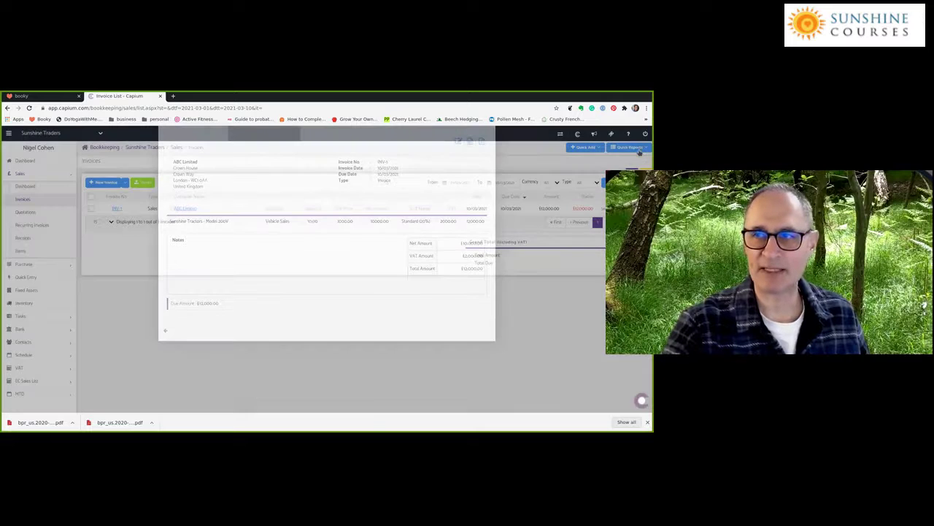
# Step: Reopen the Balance Sheet to review debtors, creditors and VAT, and switch to the Value Added Tax Journal slide
pyautogui.click(629, 147)
pyautogui.click(622, 167)
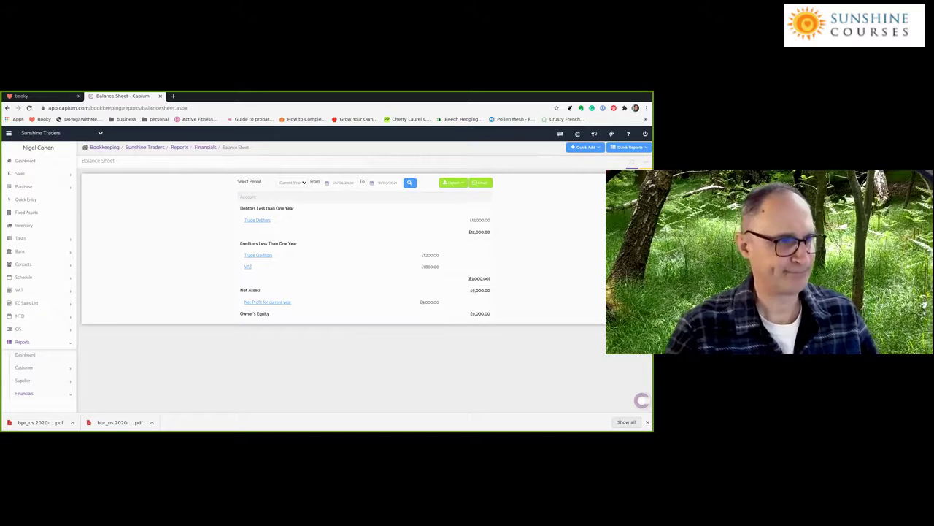
pyautogui.hotkey('alt', 'Tab')
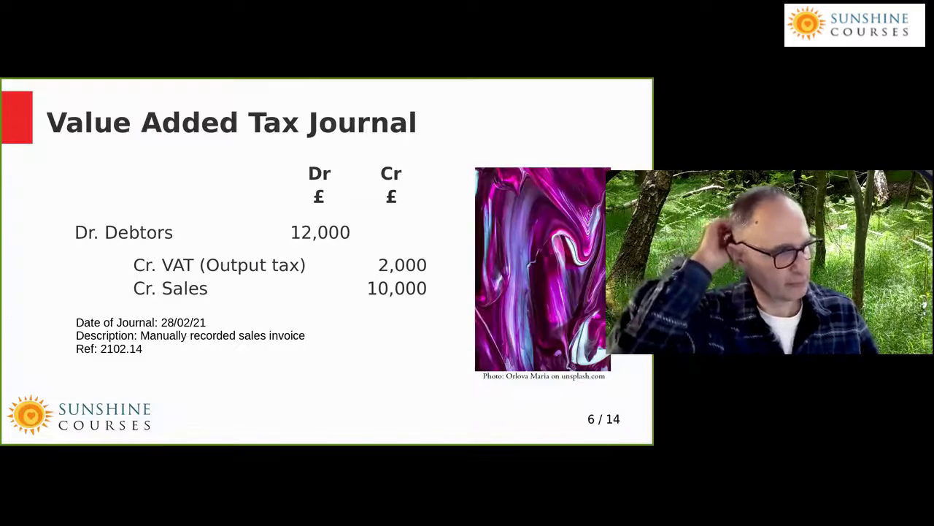